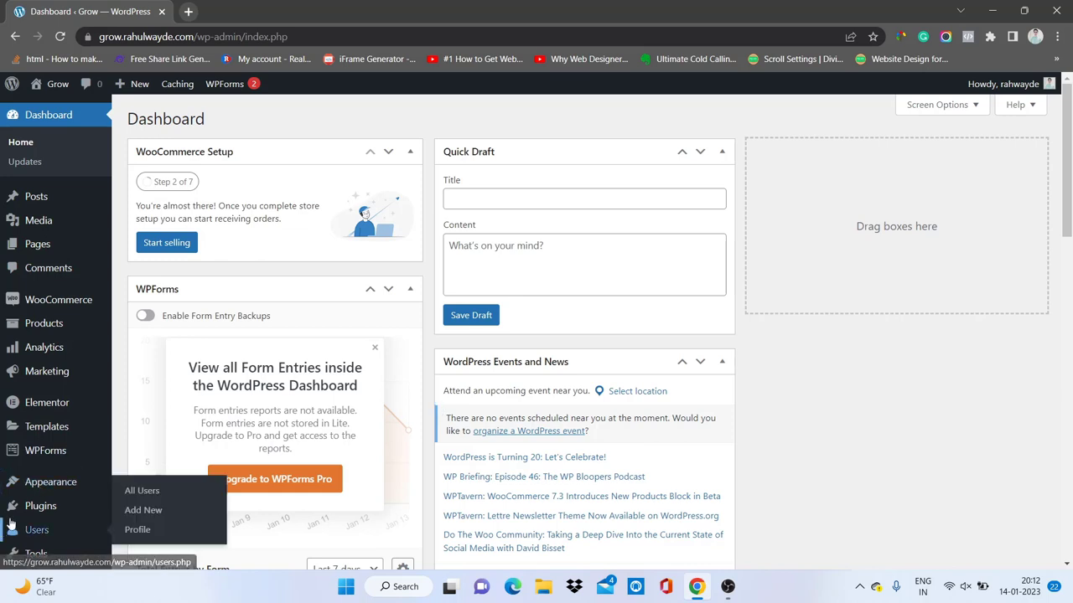
- Open the Installed Plugins list and look over the active Elementor 3.10.0 entry
click(52, 508)
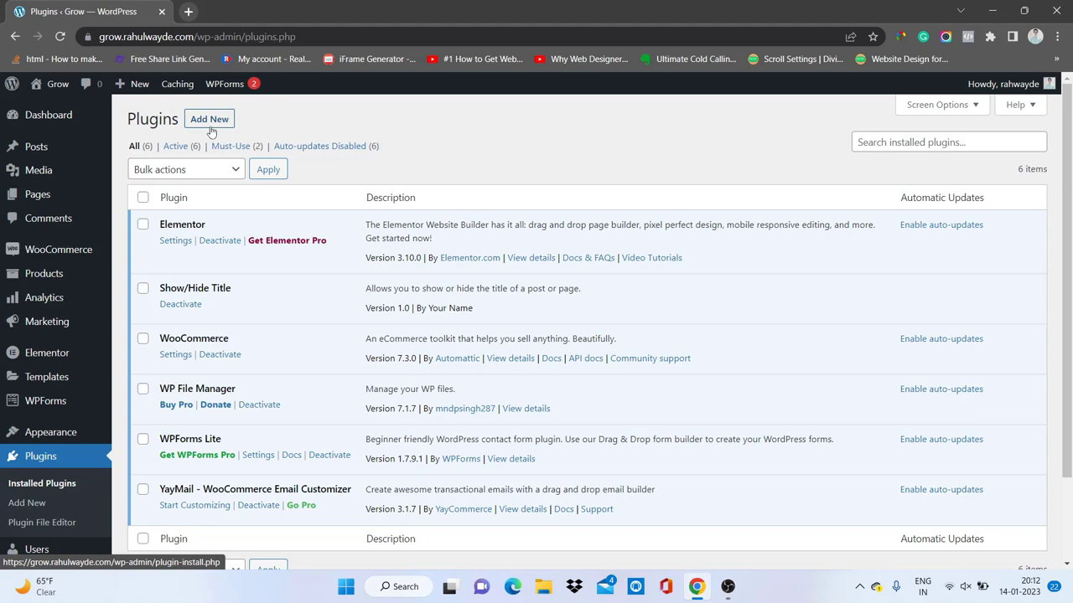
double_click(195, 228)
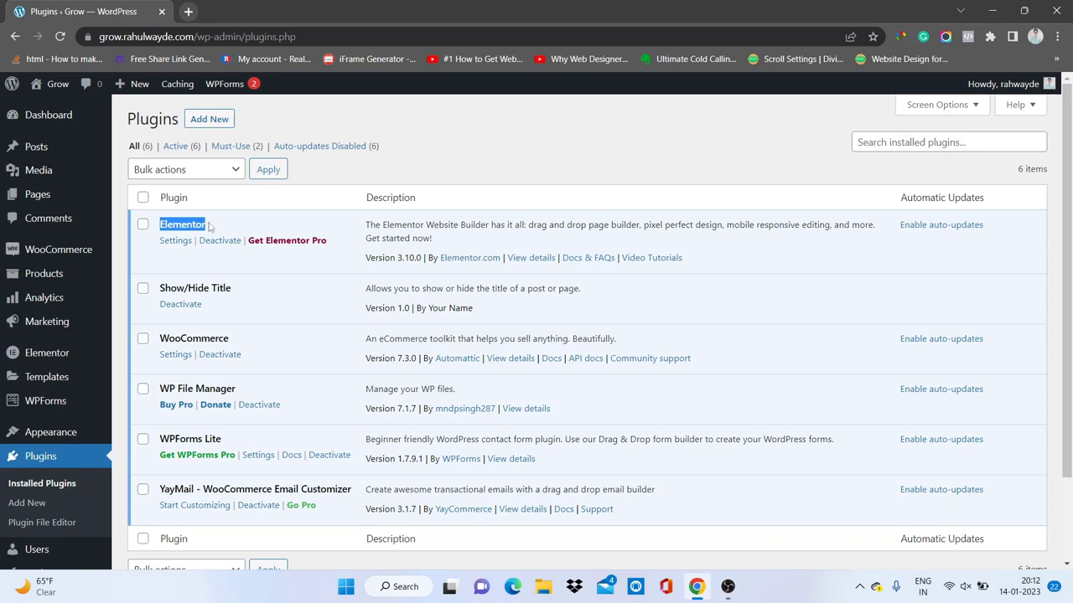
click(202, 225)
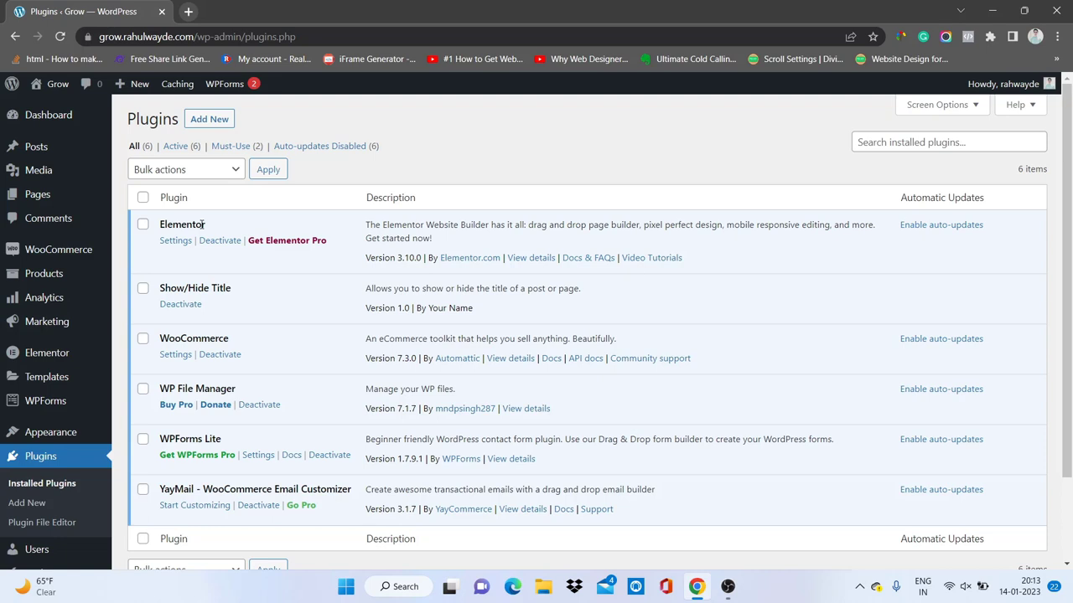
- Search the plugin directory for 'elementor' from the Add Plugins page
click(215, 122)
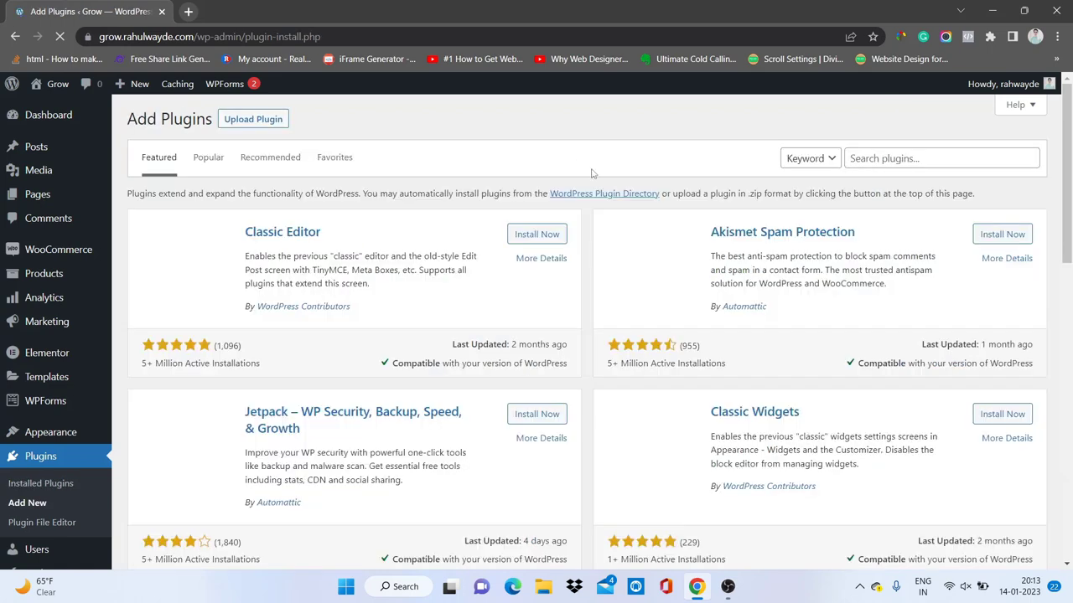
click(890, 157)
text(eleme)
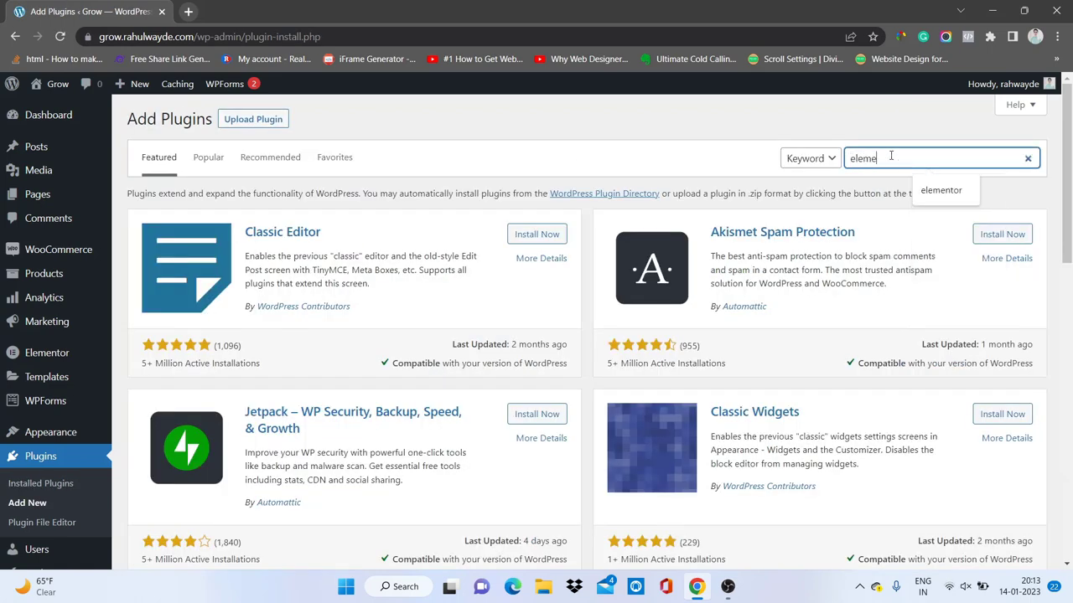
text(ntor)
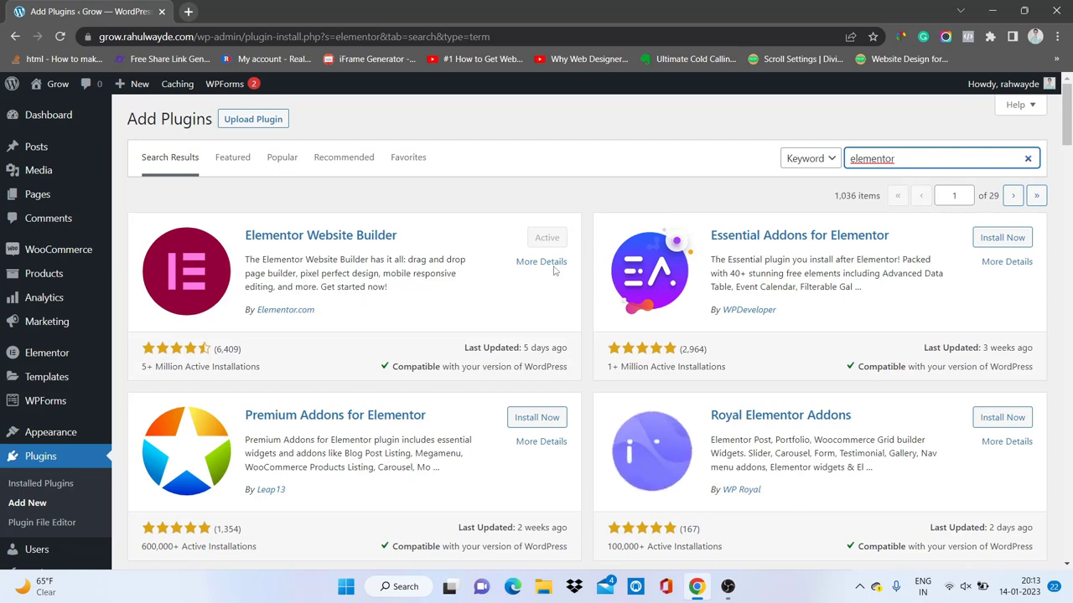
drag(428, 259, 391, 259)
click(391, 256)
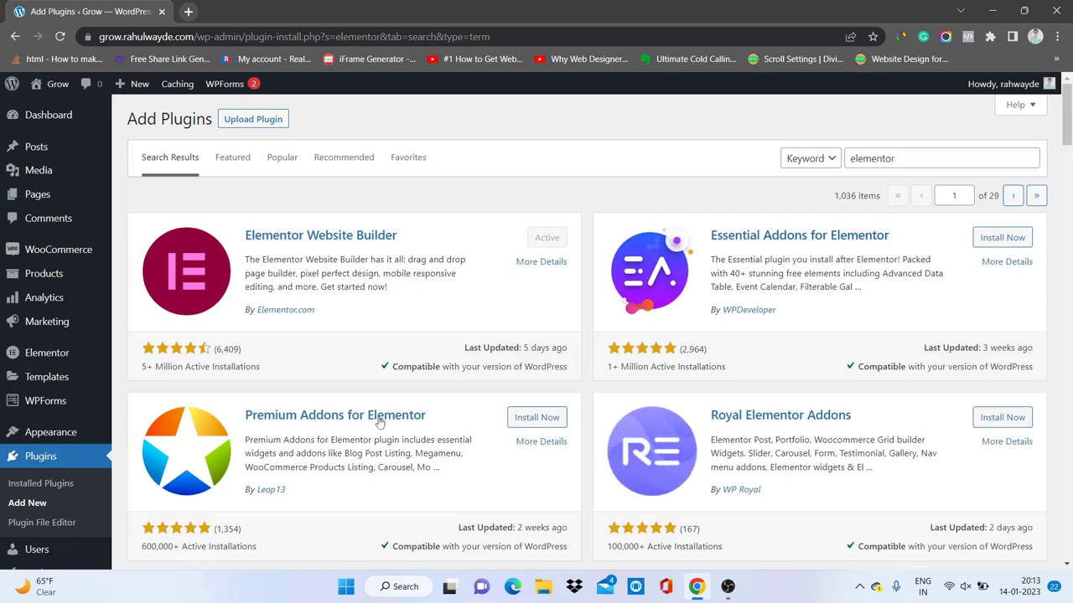
scroll(360, 389, down, 2)
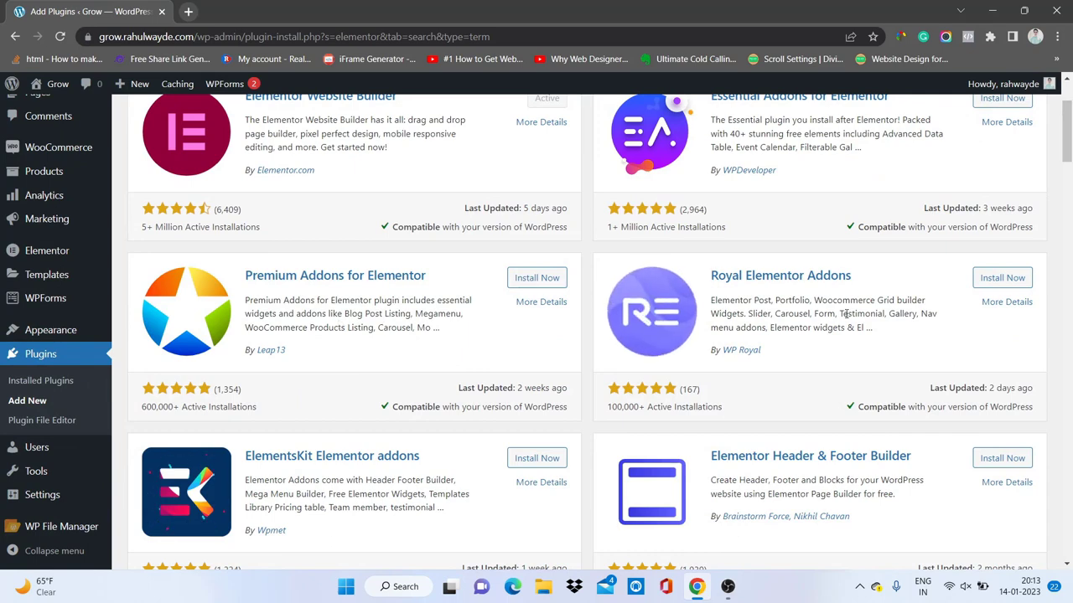
scroll(845, 315, down, 4)
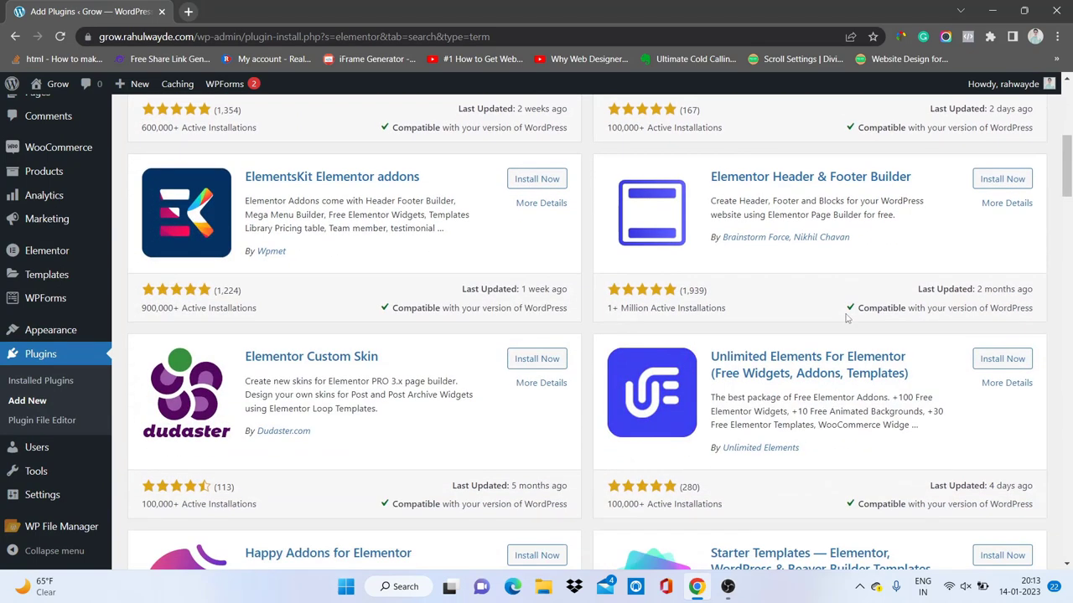
scroll(845, 317, down, 6)
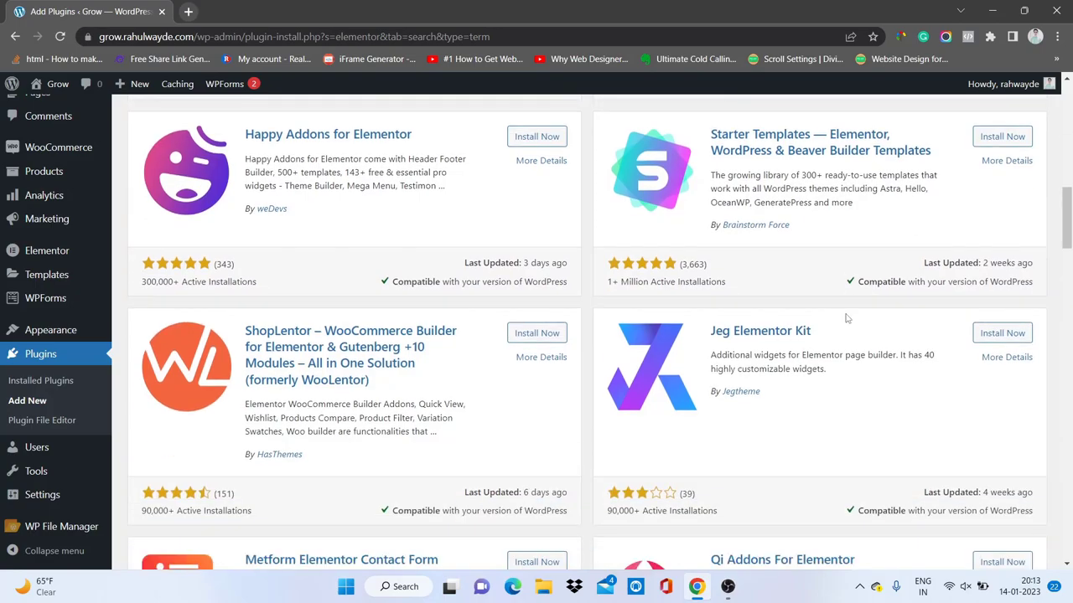
scroll(847, 317, down, 8)
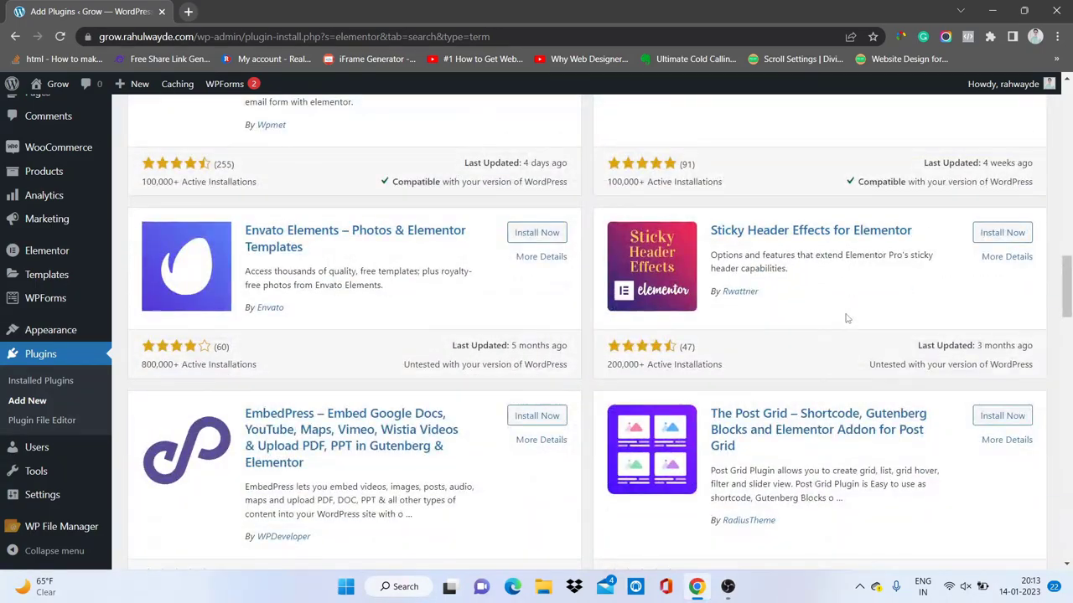
scroll(846, 317, down, 9)
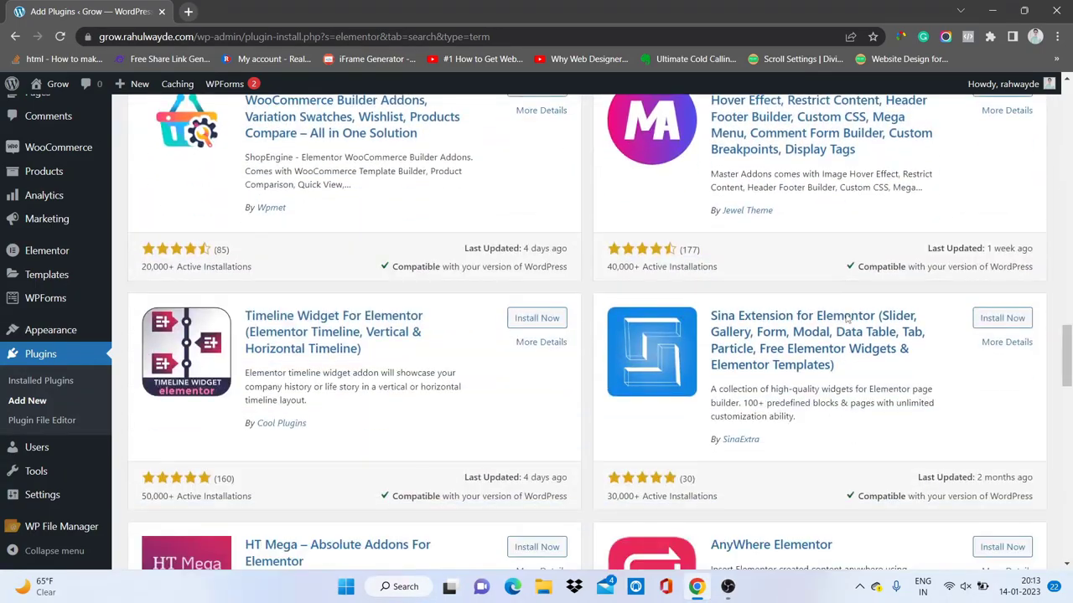
scroll(846, 318, up, 17)
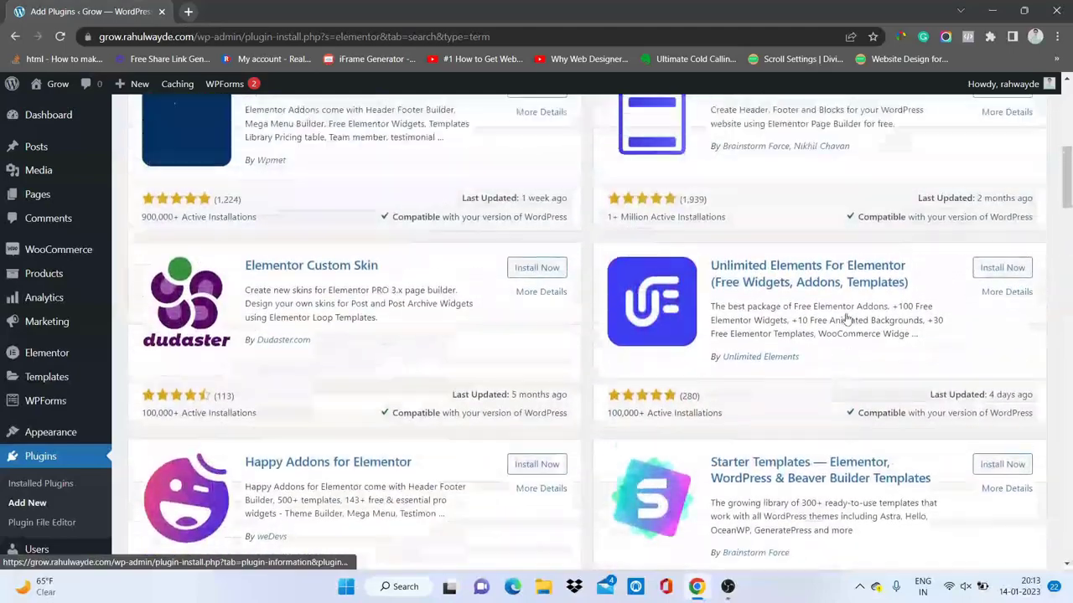
scroll(846, 318, up, 8)
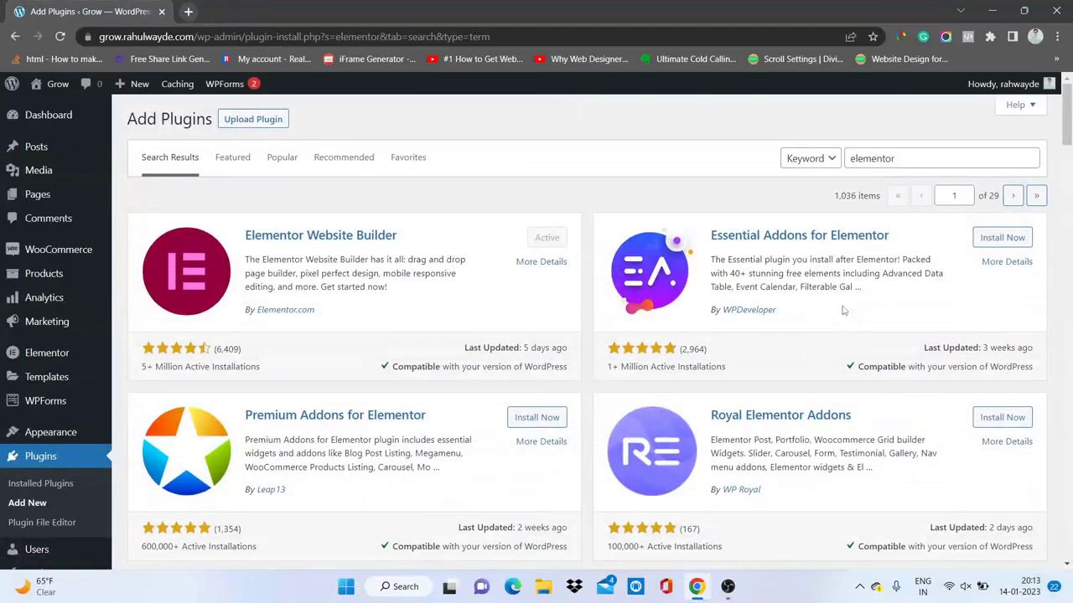
- View Essential Addons for Elementor's details and open its Check the Demos link in a new tab
click(795, 242)
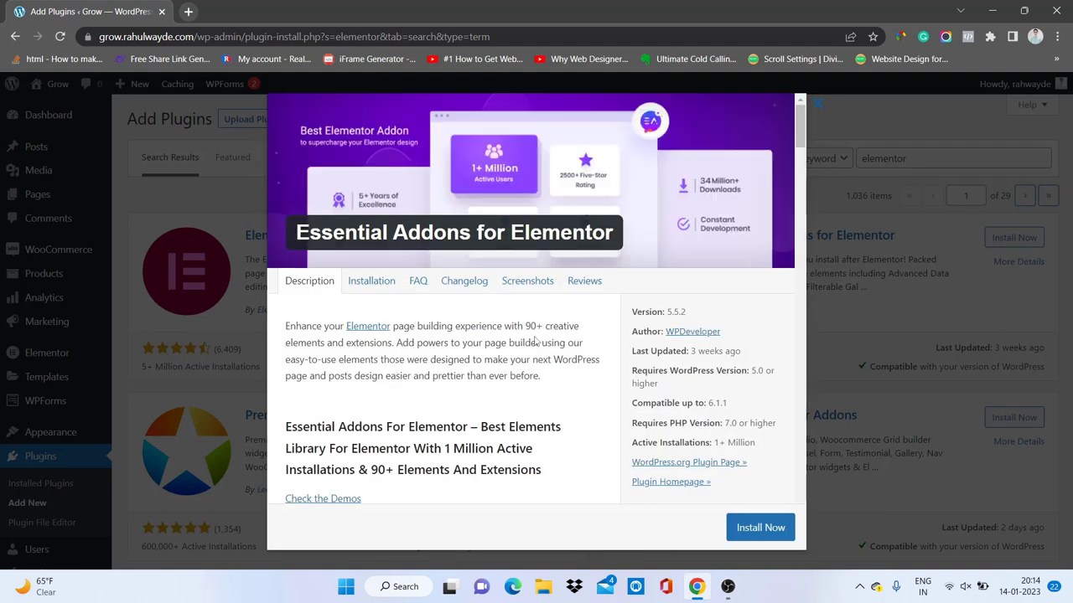
scroll(535, 339, down, 2)
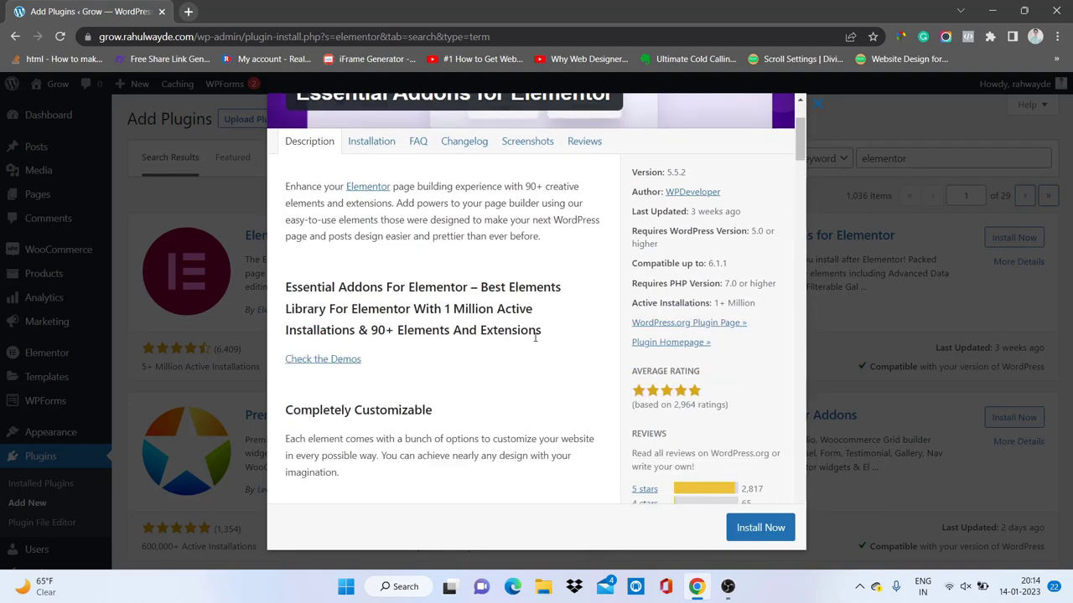
click(335, 364)
right_click(336, 365)
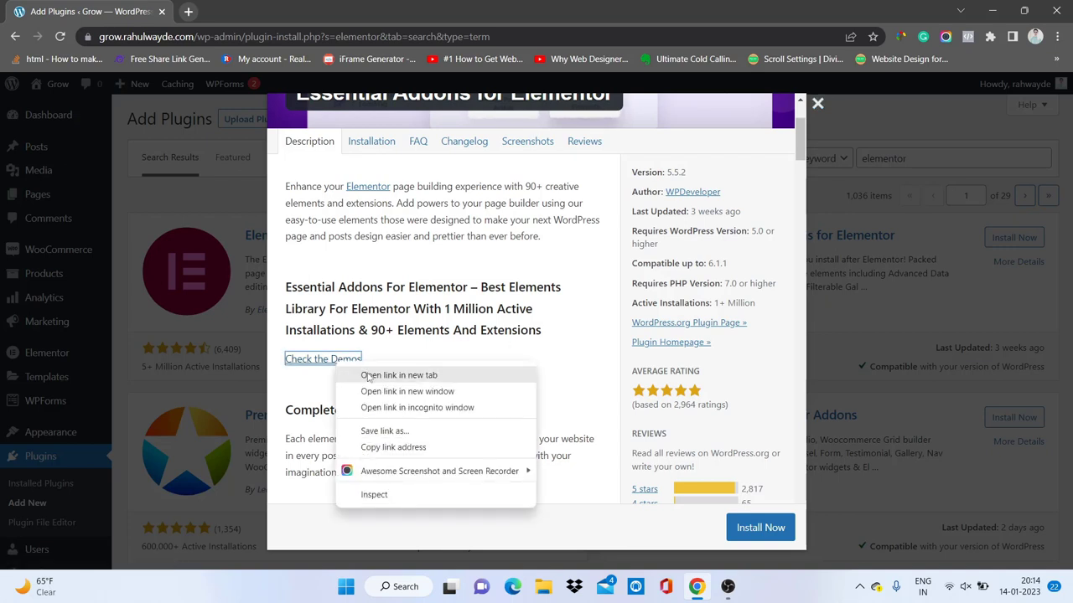
click(367, 376)
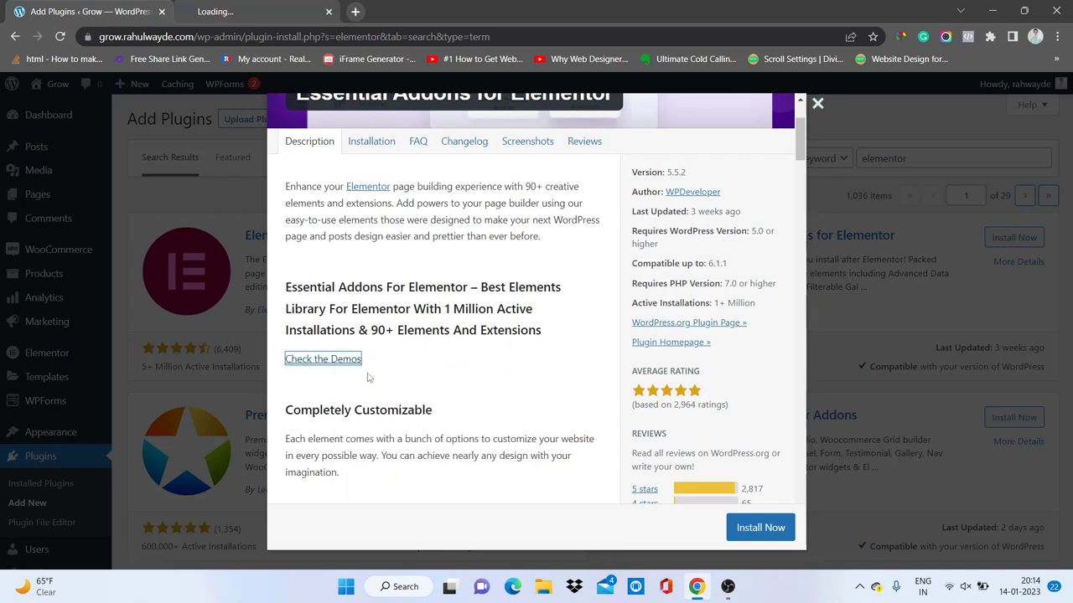
- Switch between the plugin details tab and the new Essential Addons demos tab, ending on the demos
click(247, 10)
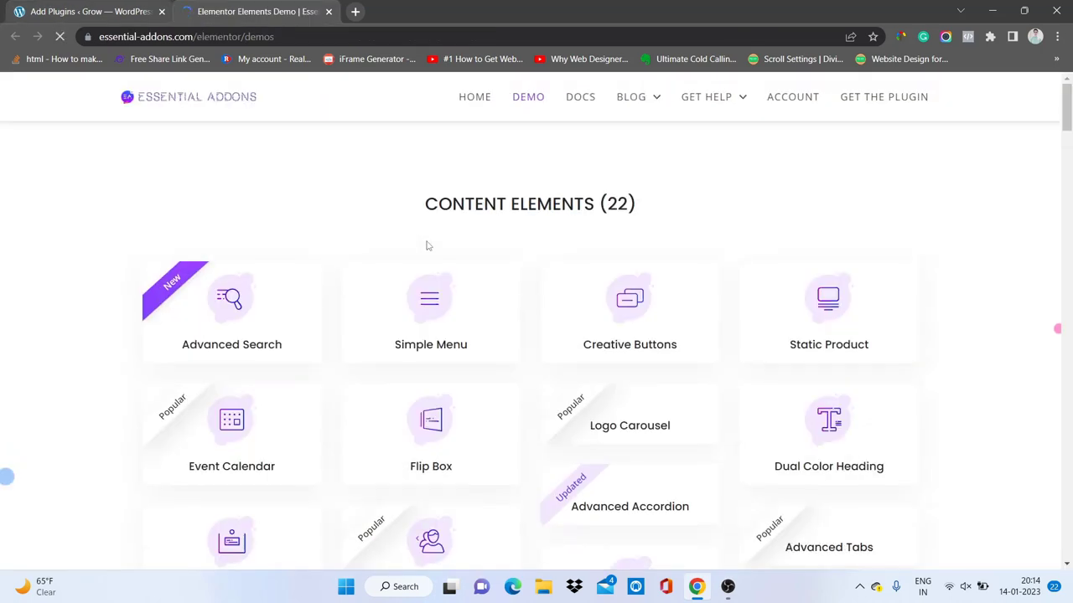
key(ctrl+Page_Up)
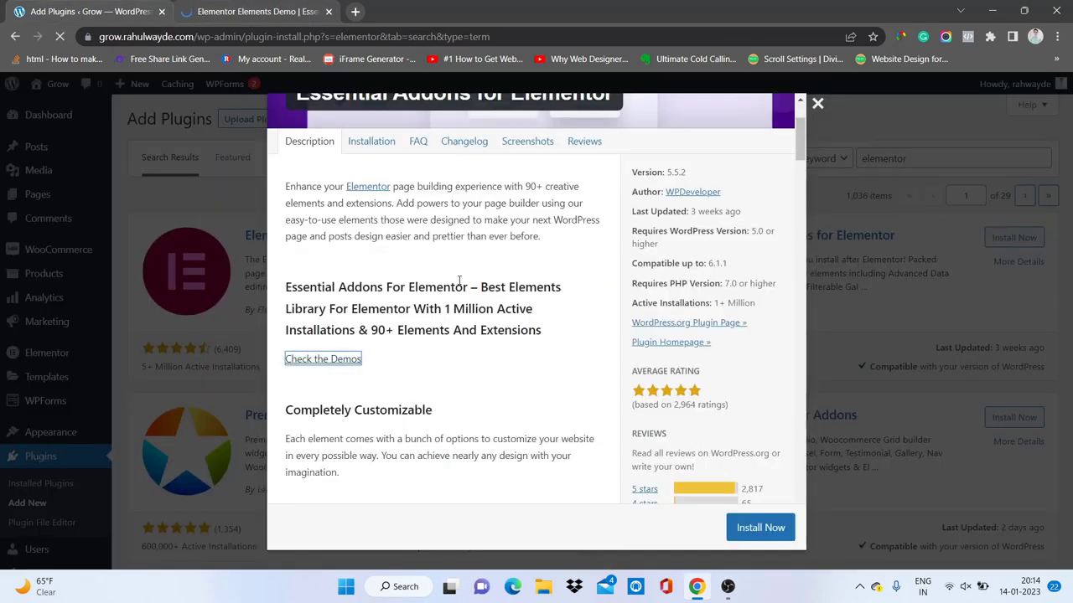
click(260, 6)
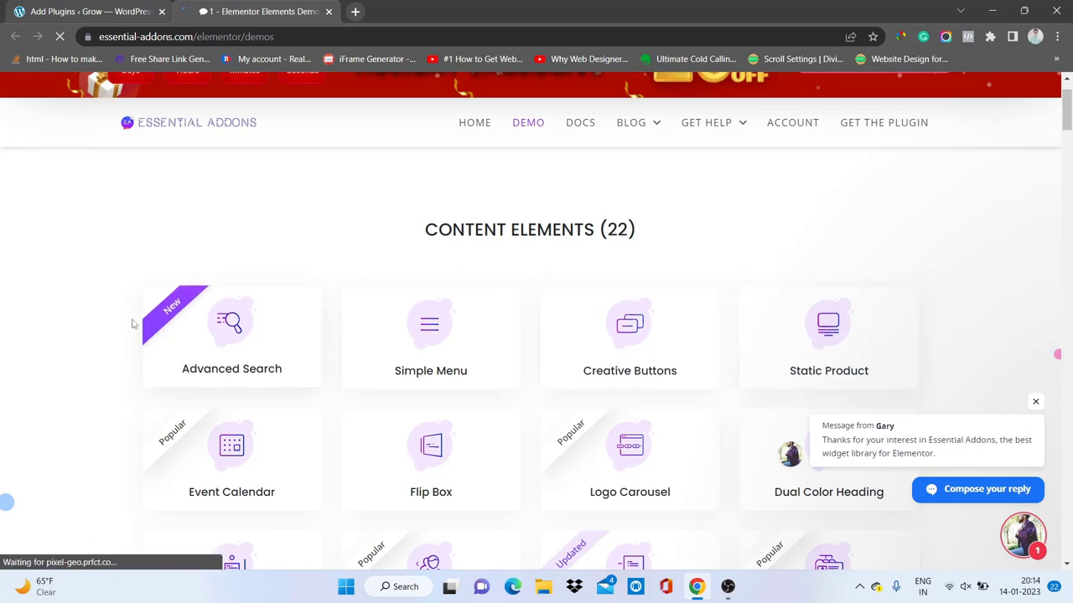
- Open the Advanced Search demo and scroll through its search bar examples and back up
click(224, 360)
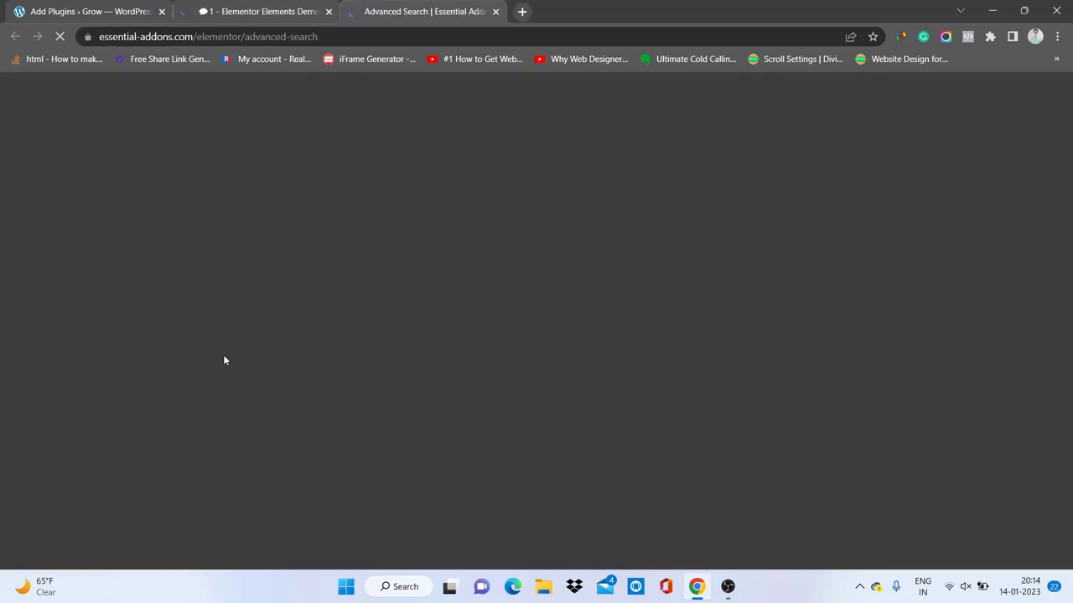
scroll(225, 360, down, 3)
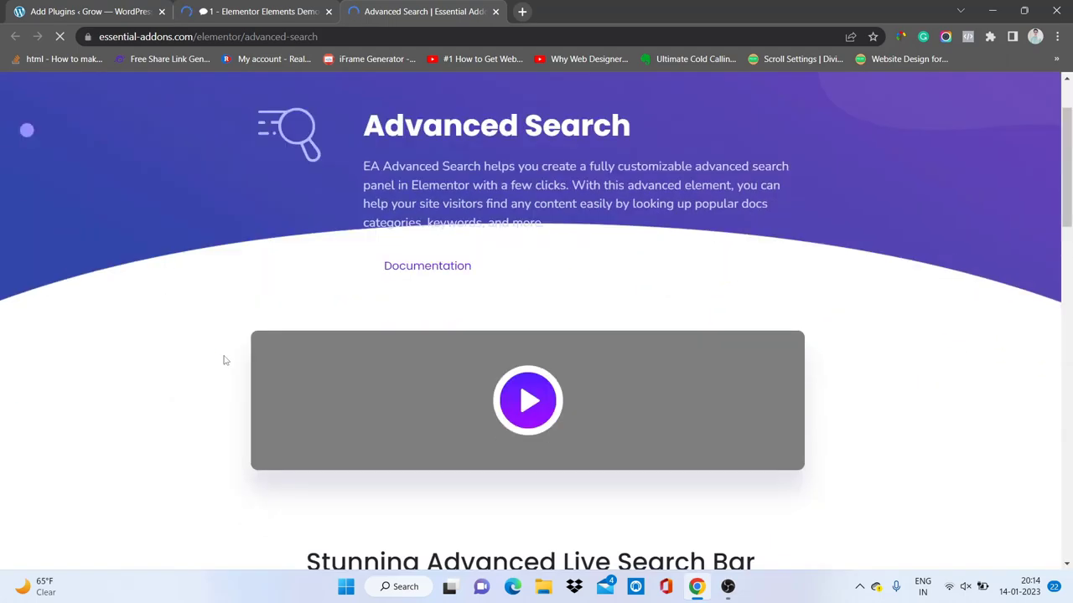
scroll(224, 360, down, 1)
scroll(225, 360, down, 2)
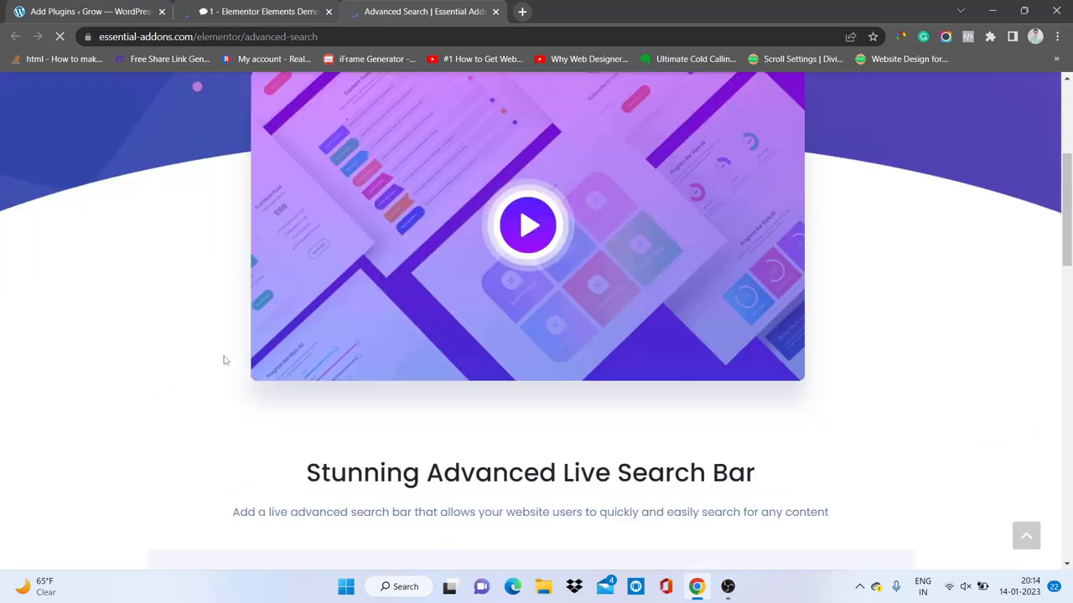
scroll(224, 360, down, 3)
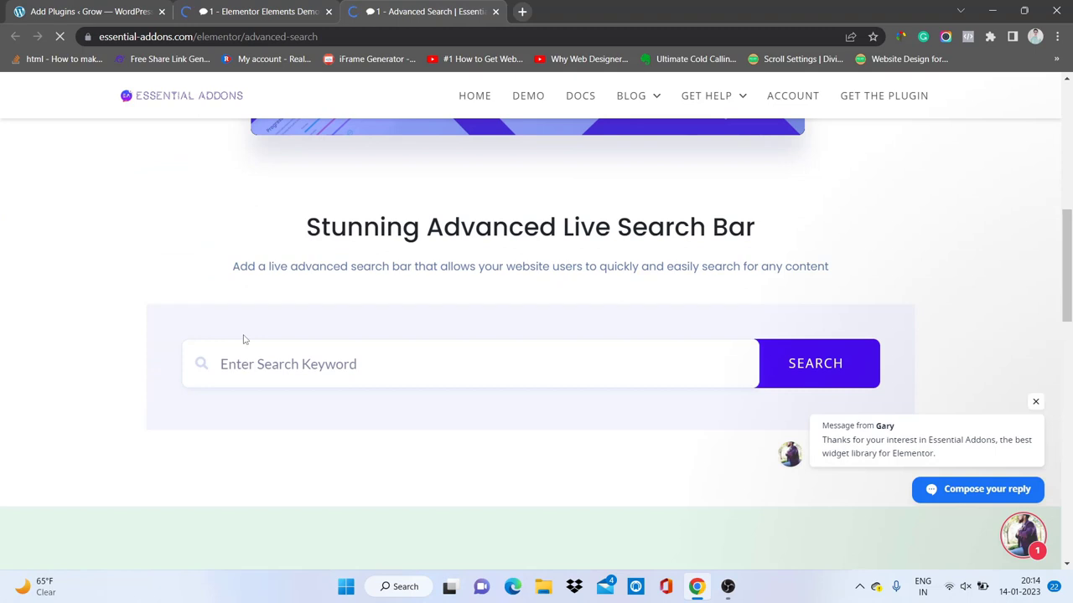
scroll(245, 340, down, 1)
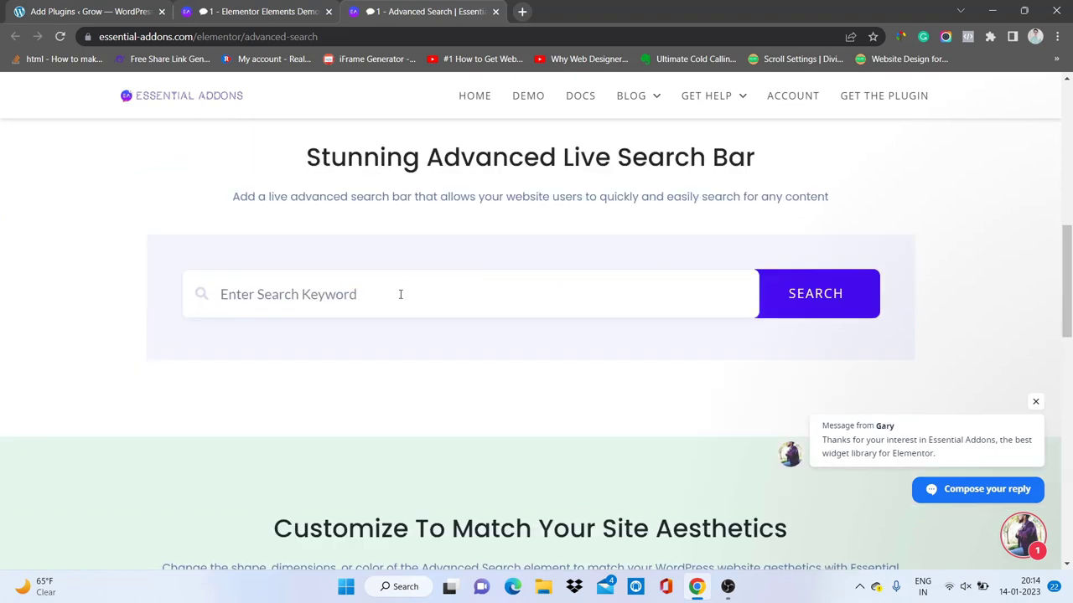
scroll(399, 318, down, 4)
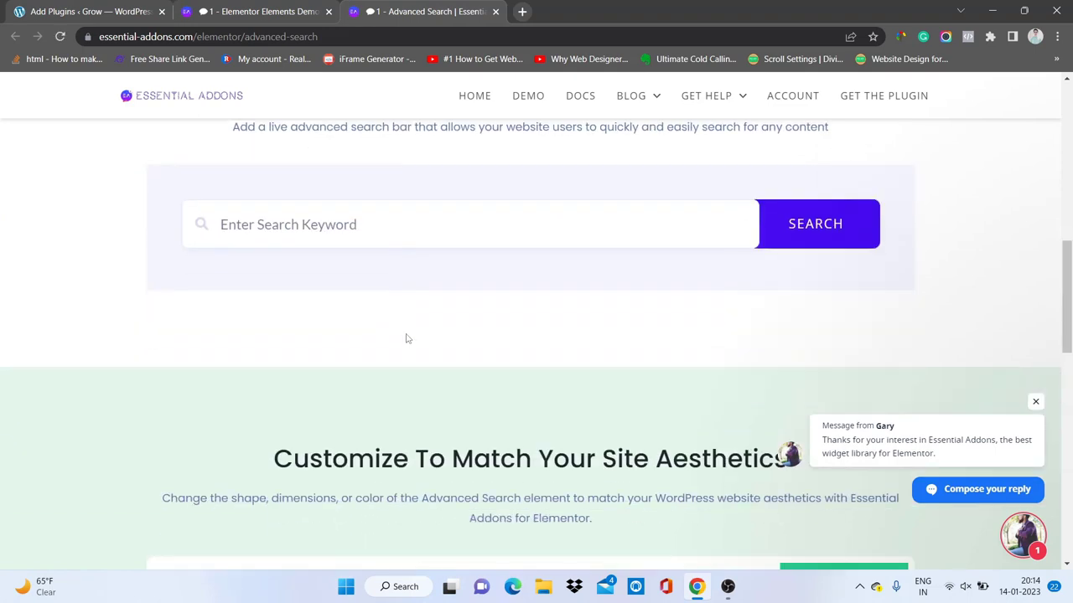
scroll(424, 360, down, 7)
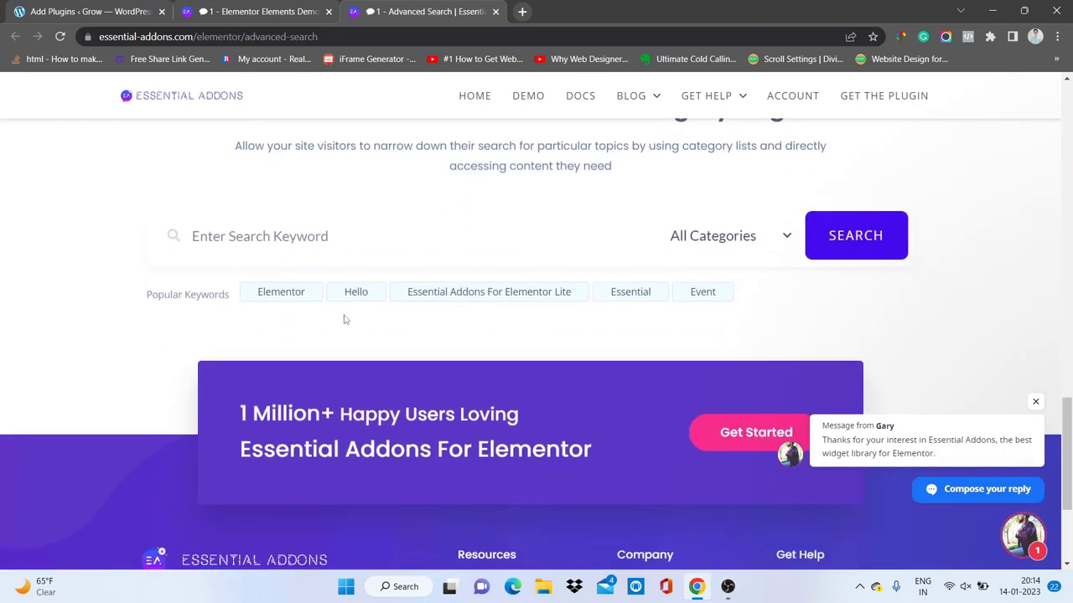
scroll(346, 321, up, 13)
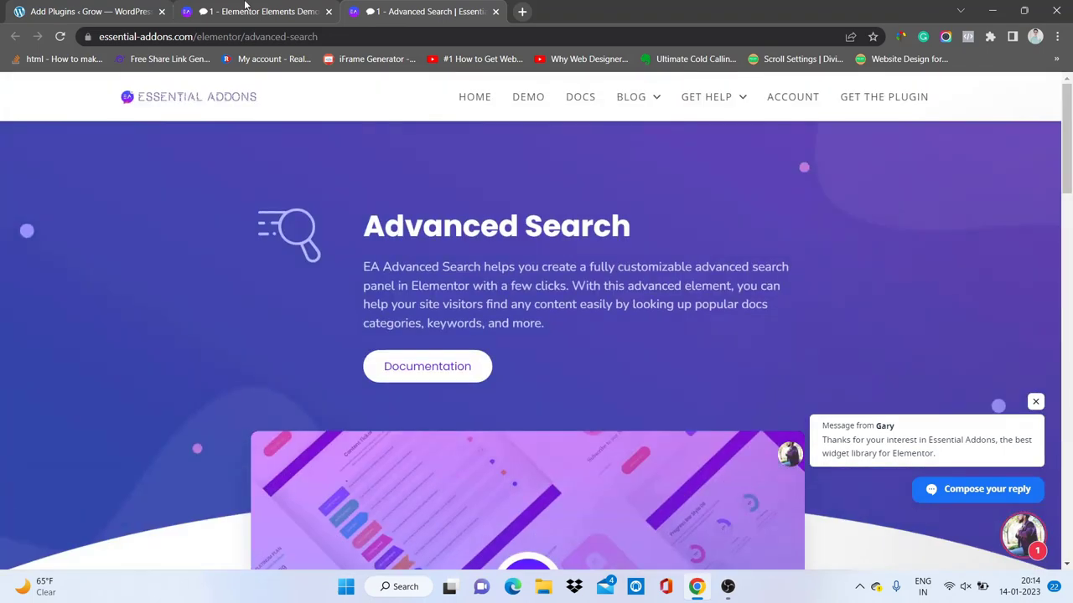
- Open the Simple Menu, Creative Buttons and Testimonials demos each in its own tab
click(246, 10)
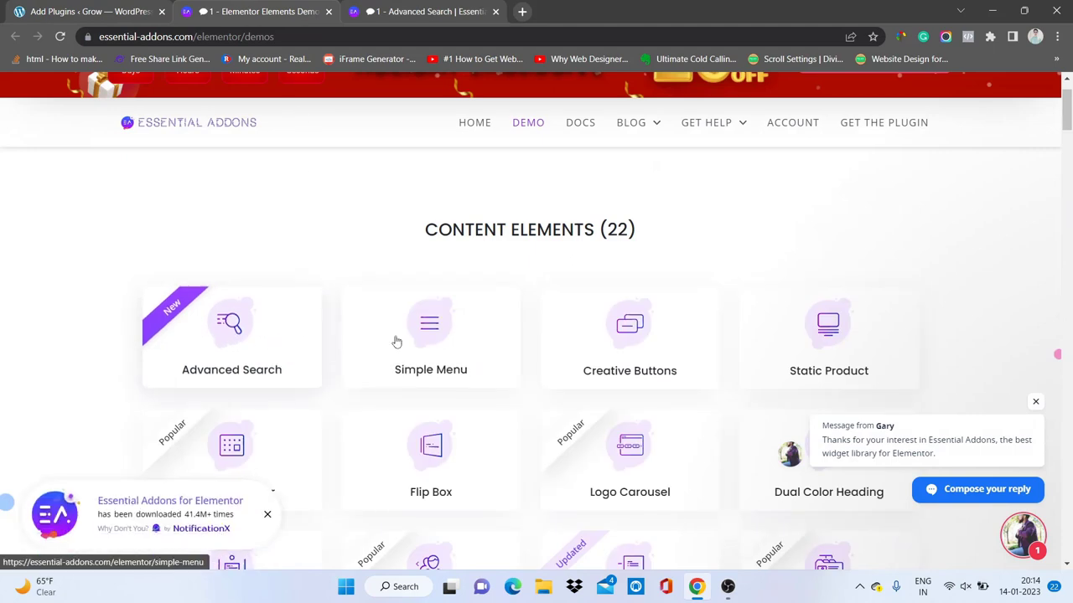
click(428, 339)
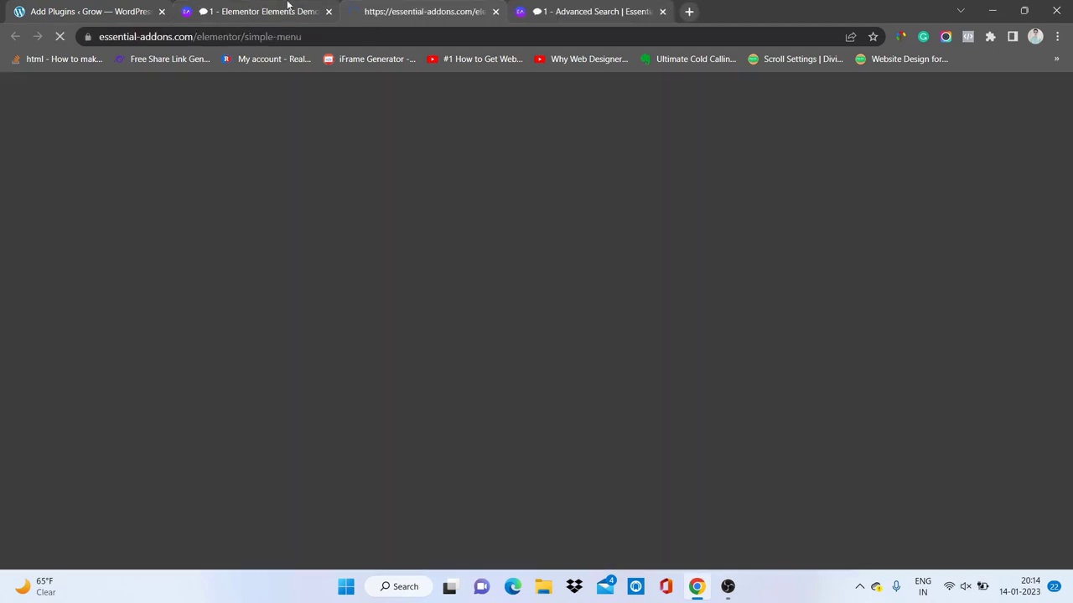
click(287, 11)
click(623, 335)
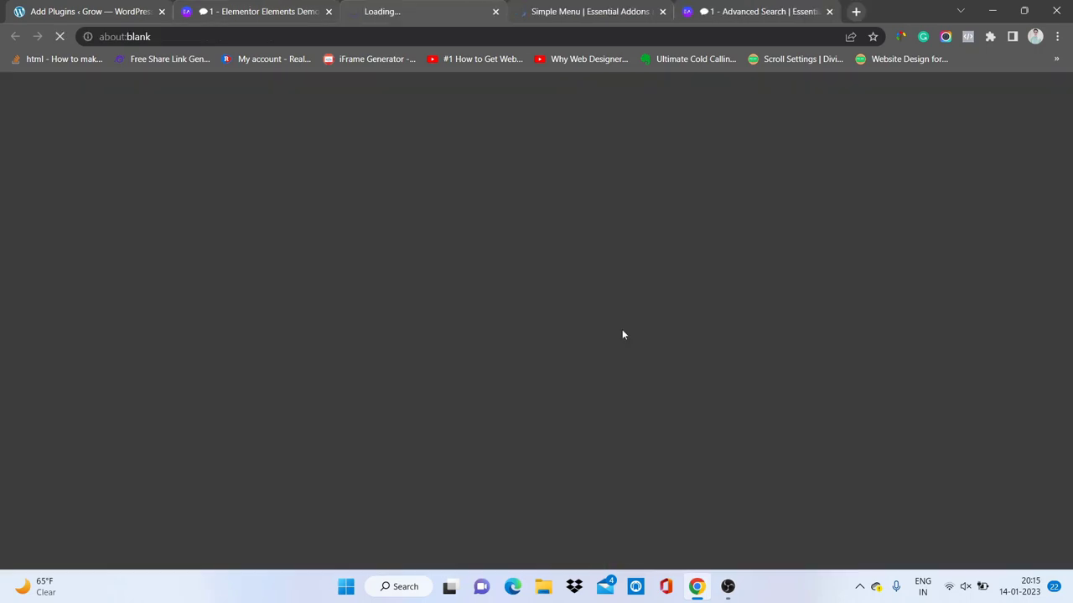
click(273, 10)
scroll(486, 360, down, 5)
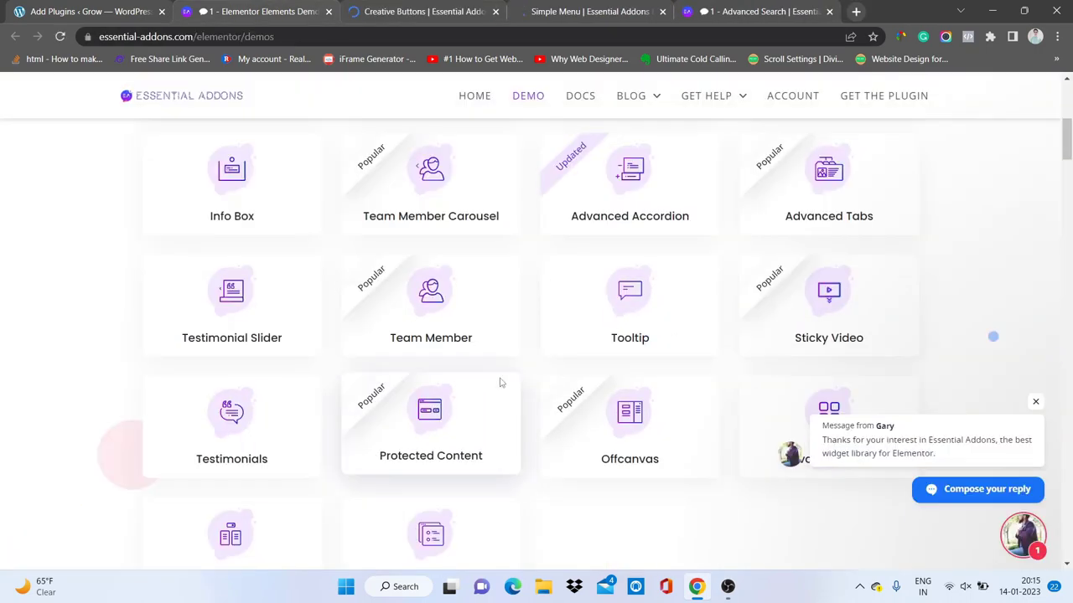
scroll(499, 383, down, 2)
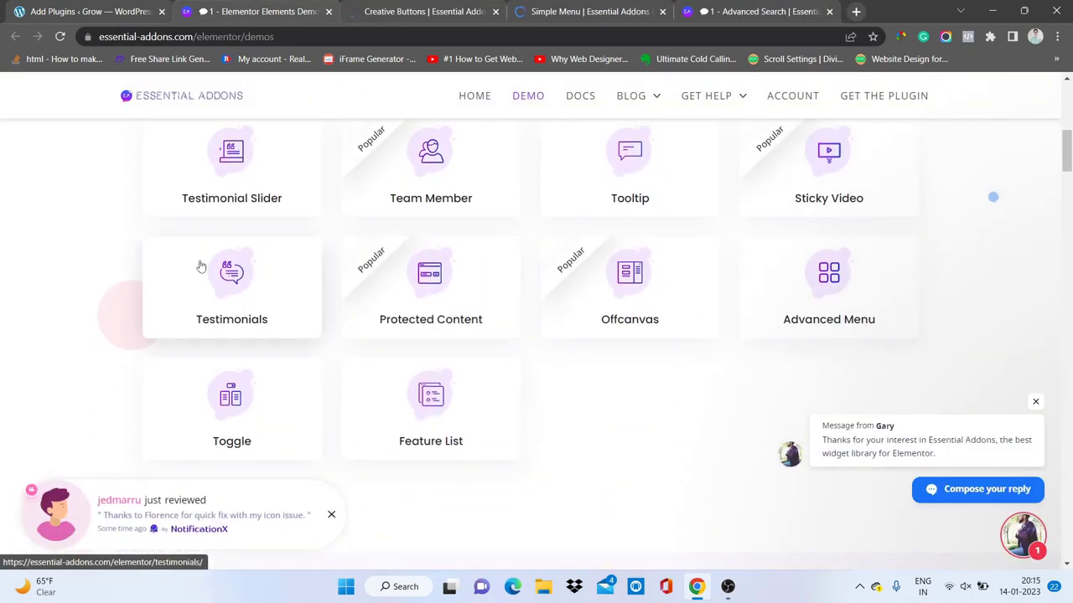
click(201, 266)
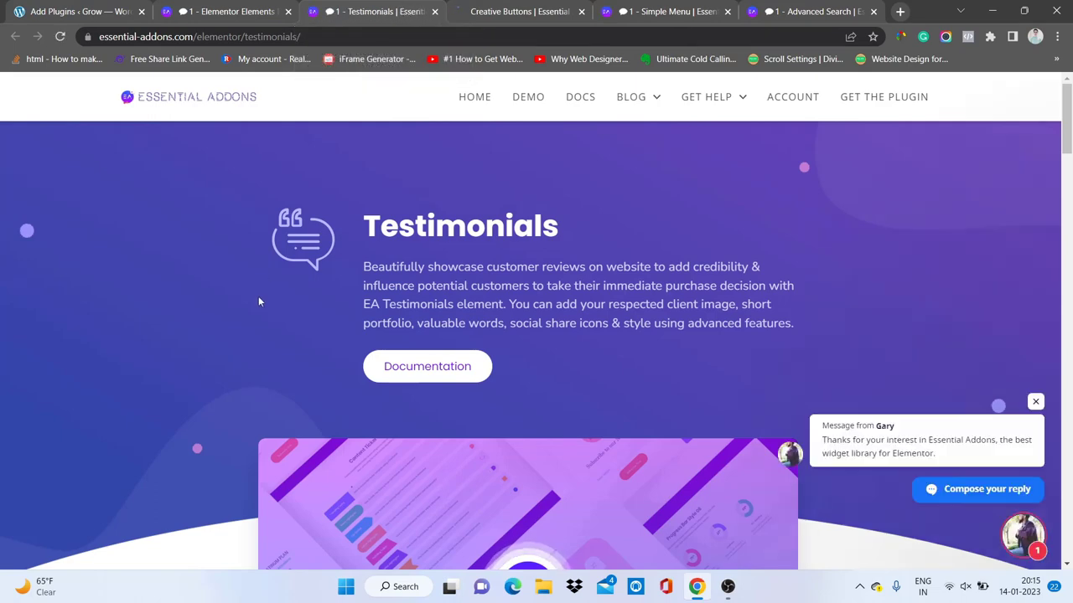
scroll(259, 302, down, 7)
- Scroll through the Testimonials demo's testimonial card styles
scroll(259, 302, up, 1)
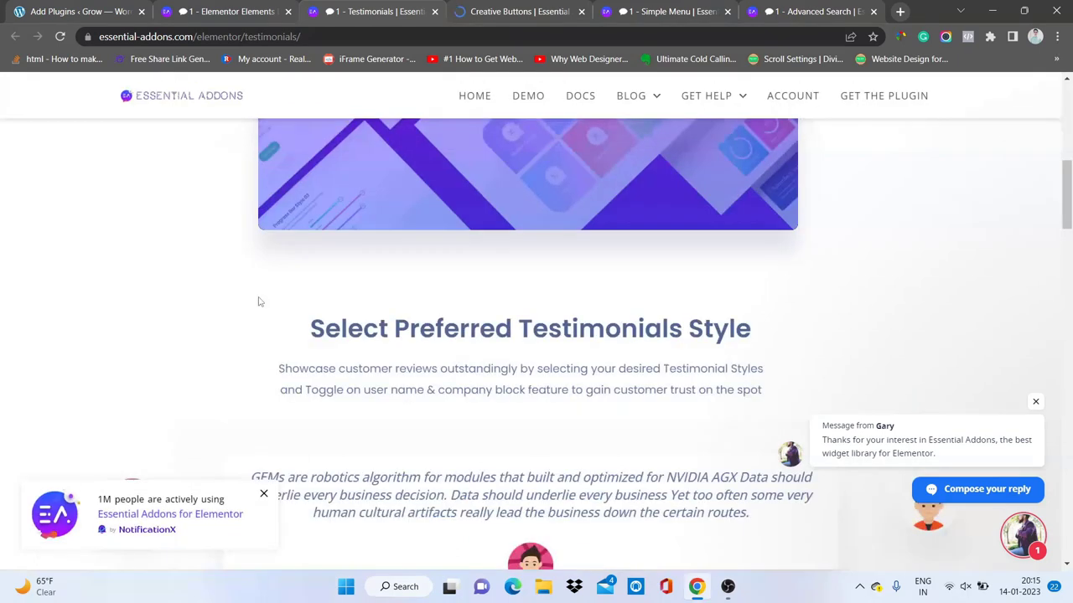
scroll(259, 302, down, 3)
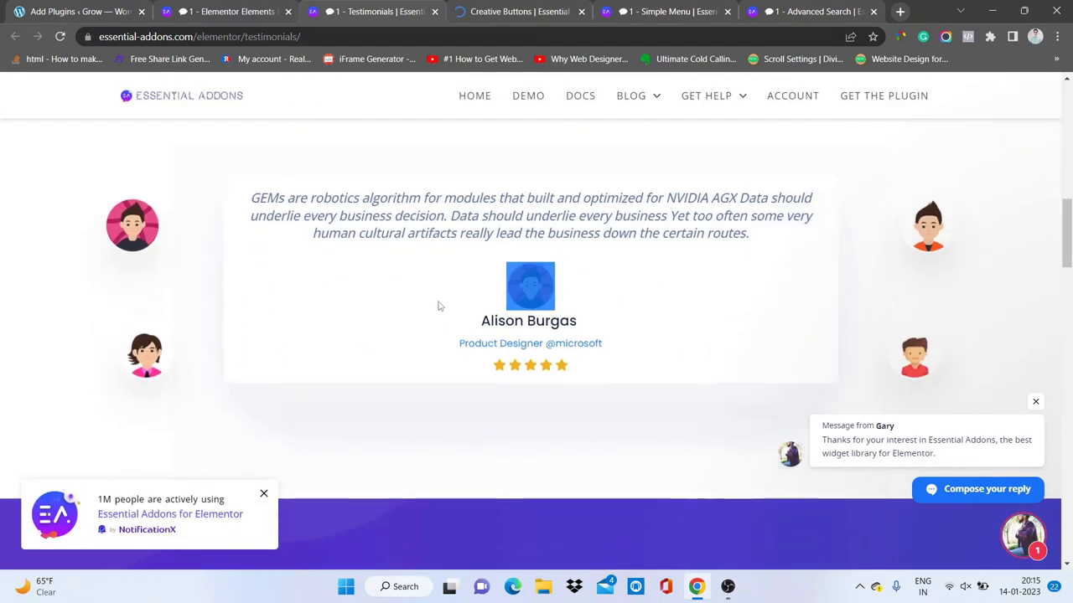
scroll(442, 298, down, 6)
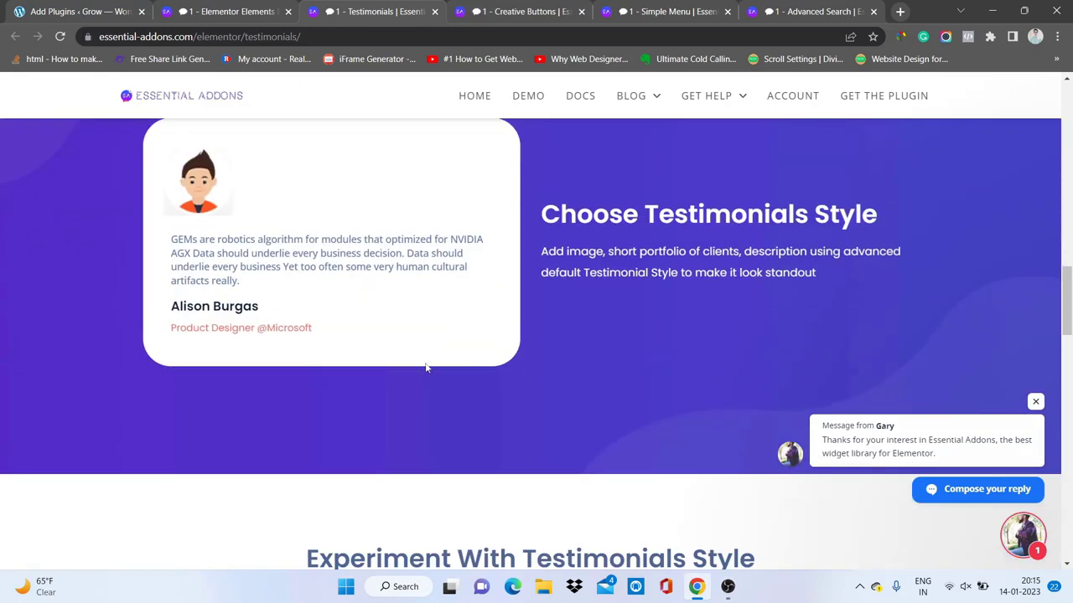
scroll(426, 369, down, 5)
drag(434, 235, 285, 248)
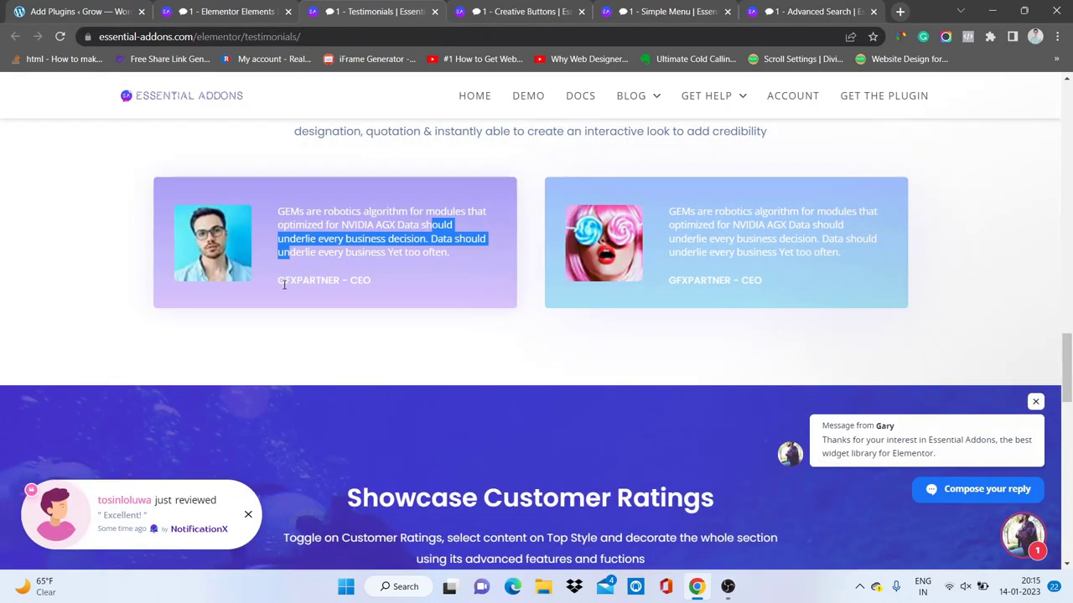
click(519, 316)
scroll(515, 327, down, 3)
scroll(513, 327, down, 5)
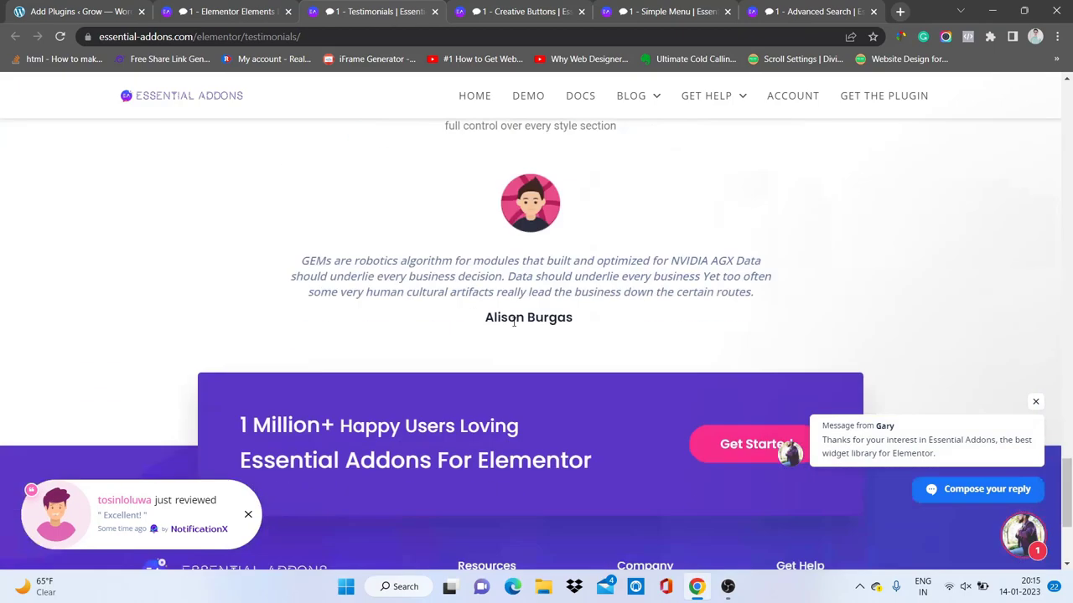
scroll(514, 323, down, 2)
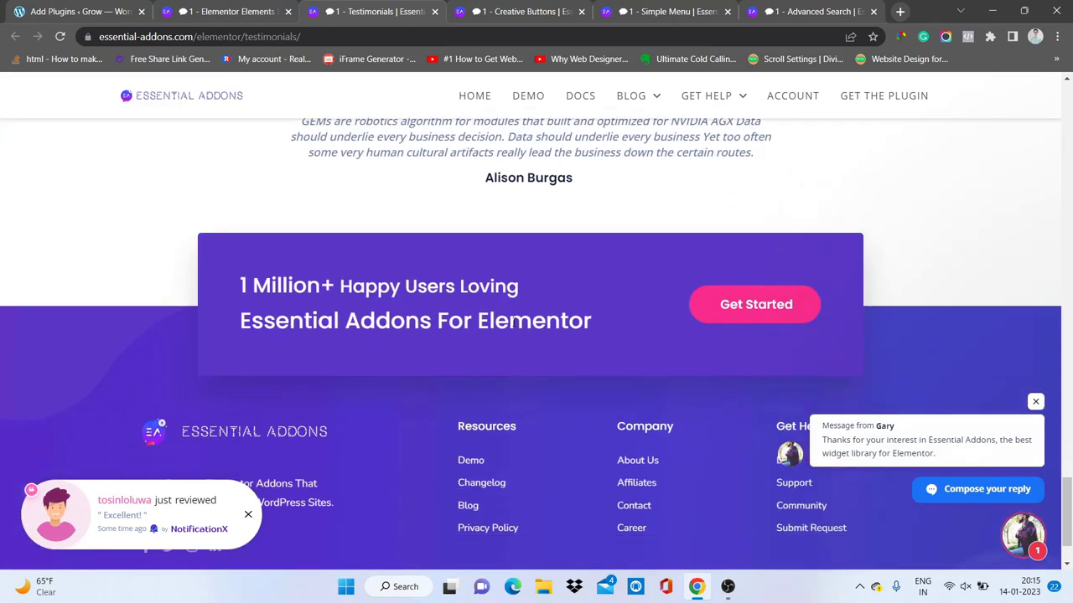
scroll(512, 321, up, 15)
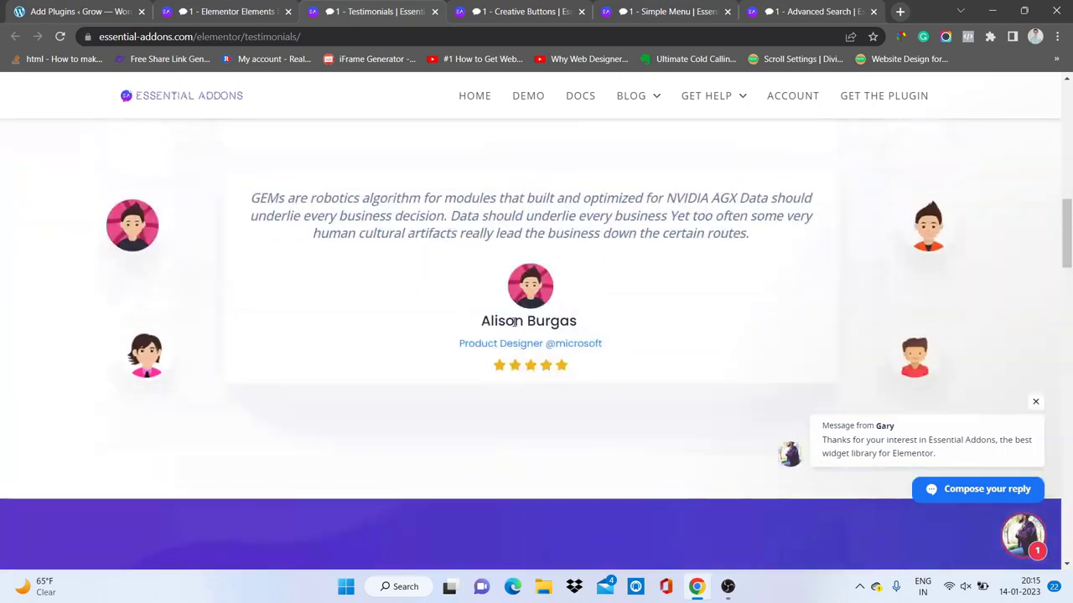
scroll(514, 322, up, 10)
- Browse the Creative Buttons demo, then return to the Essential Addons plugin details in WordPress
click(457, 10)
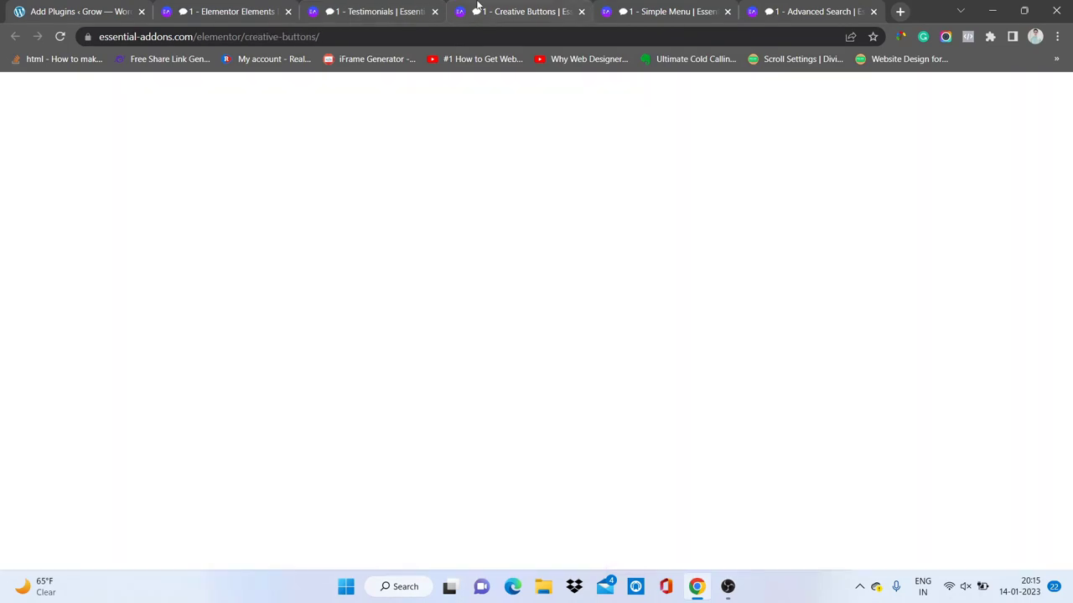
scroll(528, 314, down, 8)
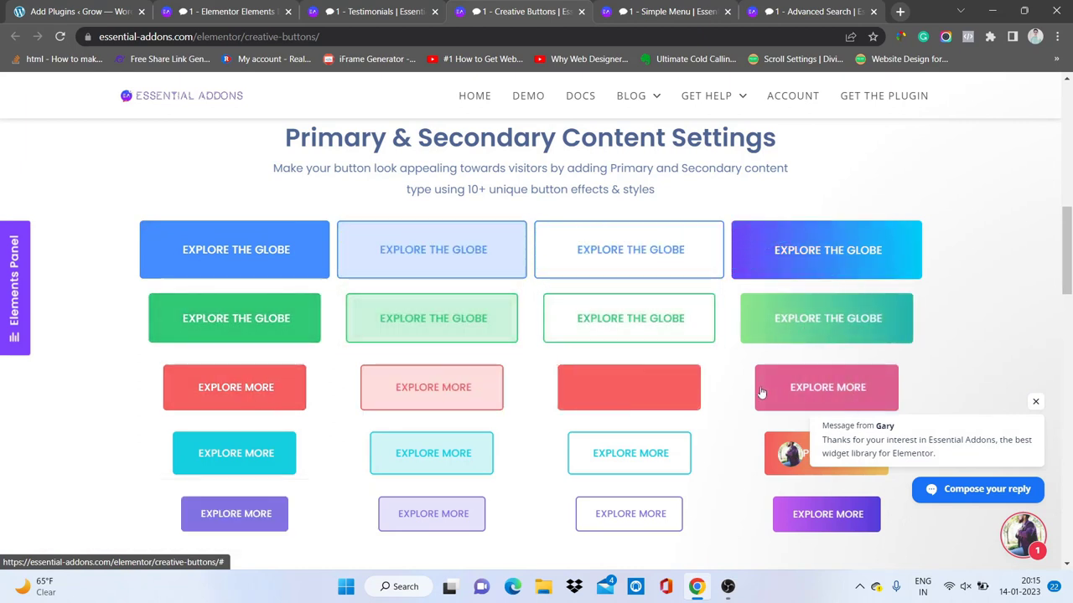
scroll(744, 385, down, 3)
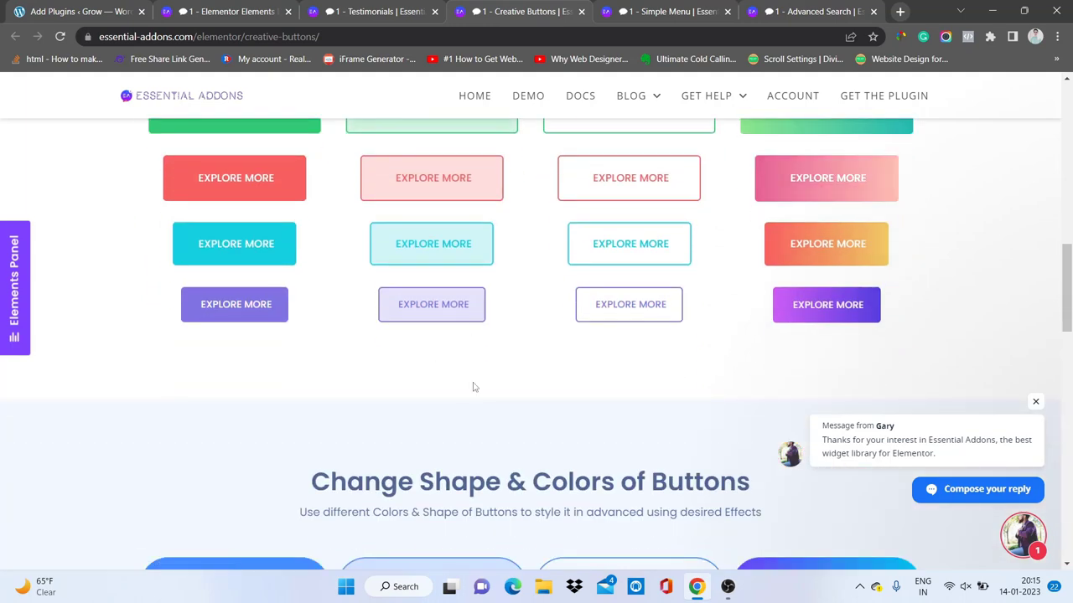
scroll(472, 388, down, 10)
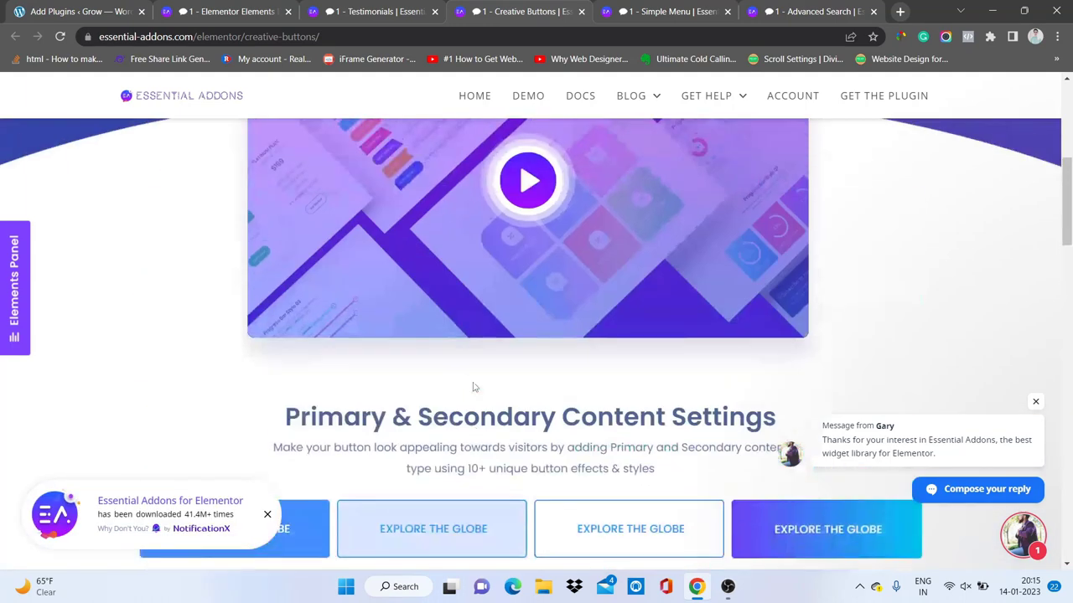
scroll(472, 387, up, 2)
click(48, 7)
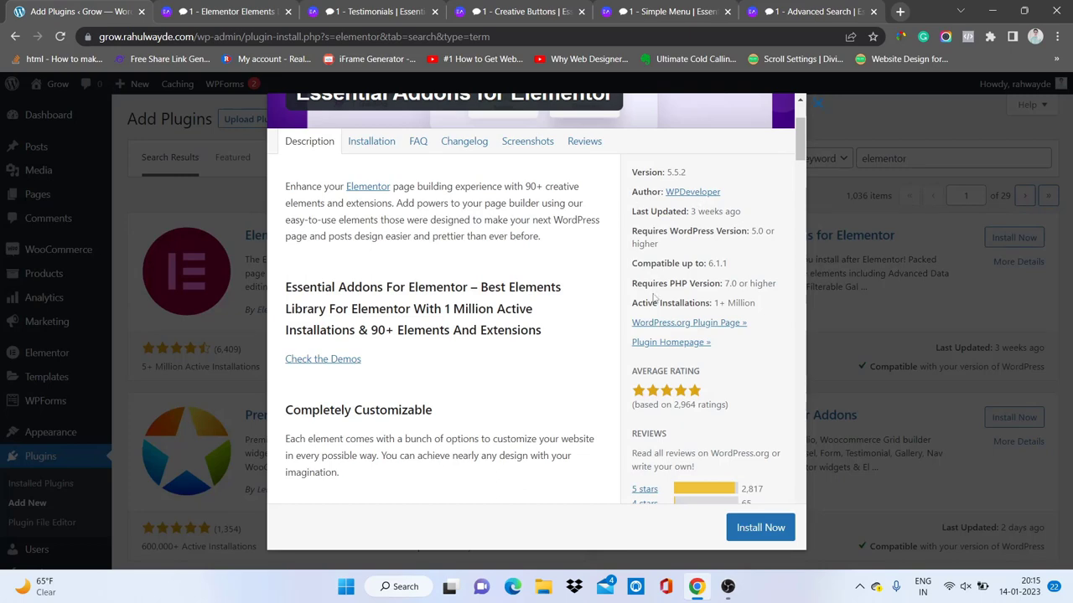
- Install Essential Addons for Elementor from its details dialog and activate it
scroll(655, 299, up, 2)
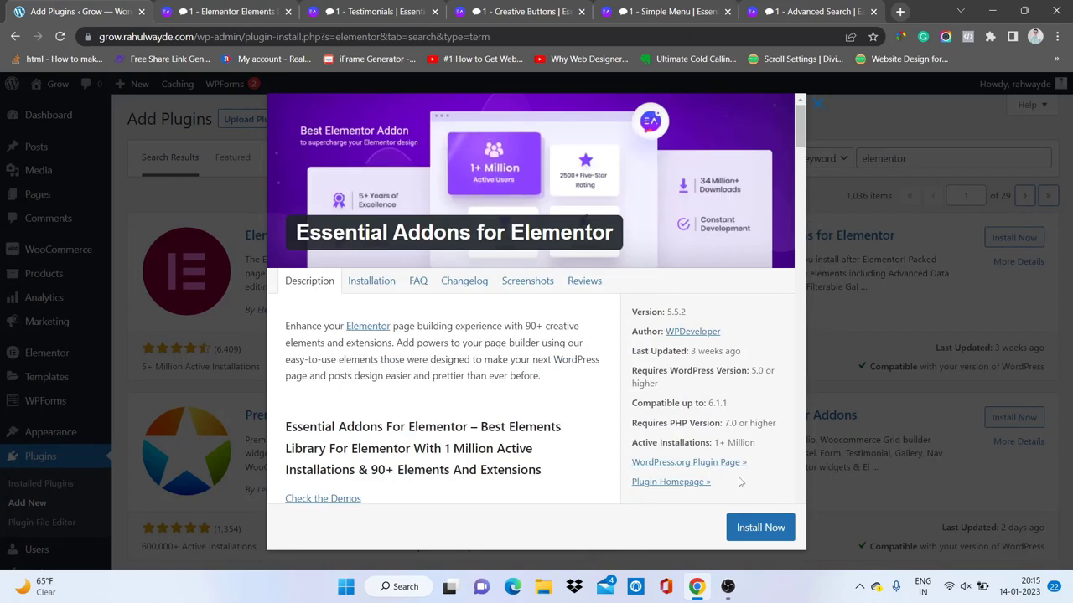
click(746, 528)
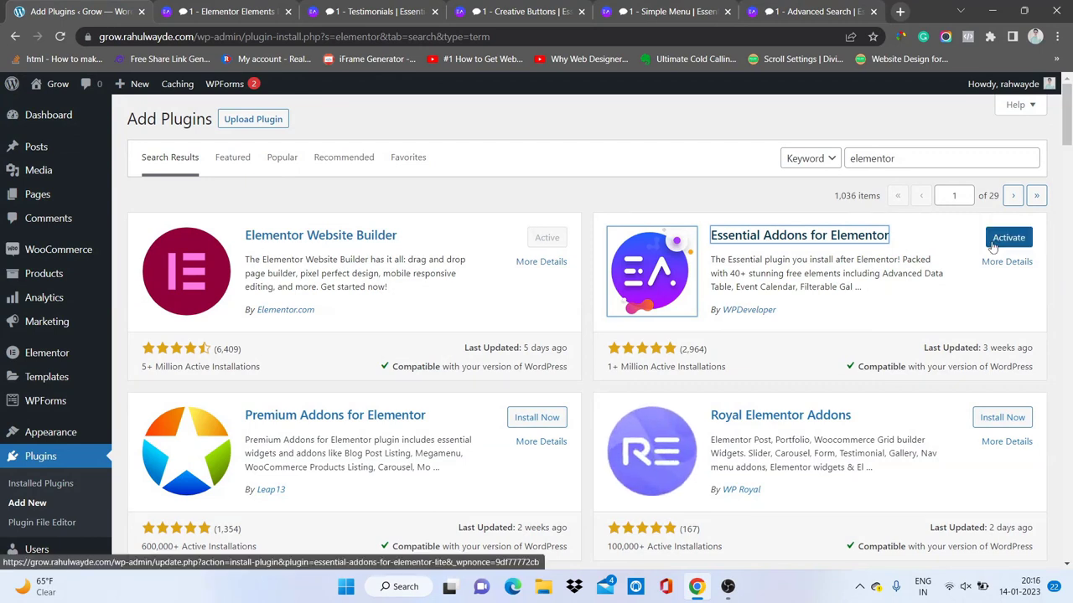
click(1004, 239)
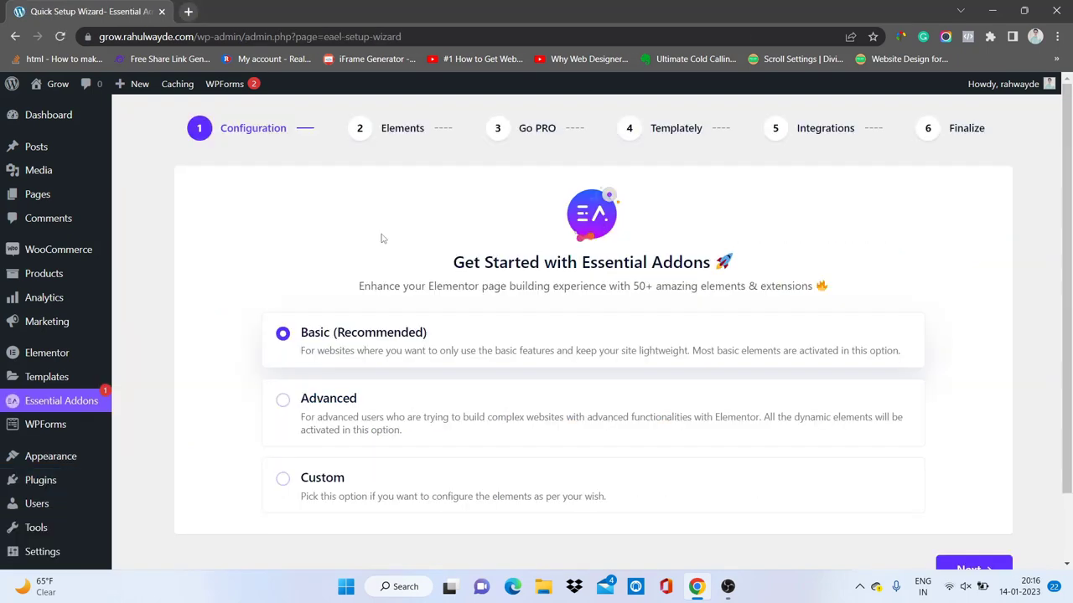
- Keep the Basic setup on the Configuration step and continue to the Elements step
scroll(381, 238, down, 1)
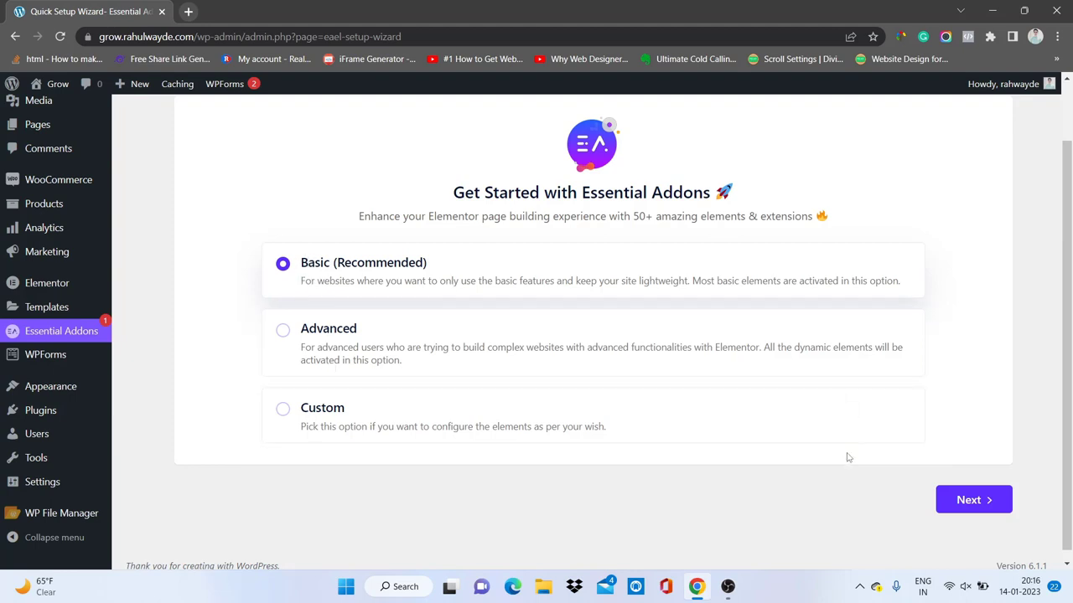
click(972, 501)
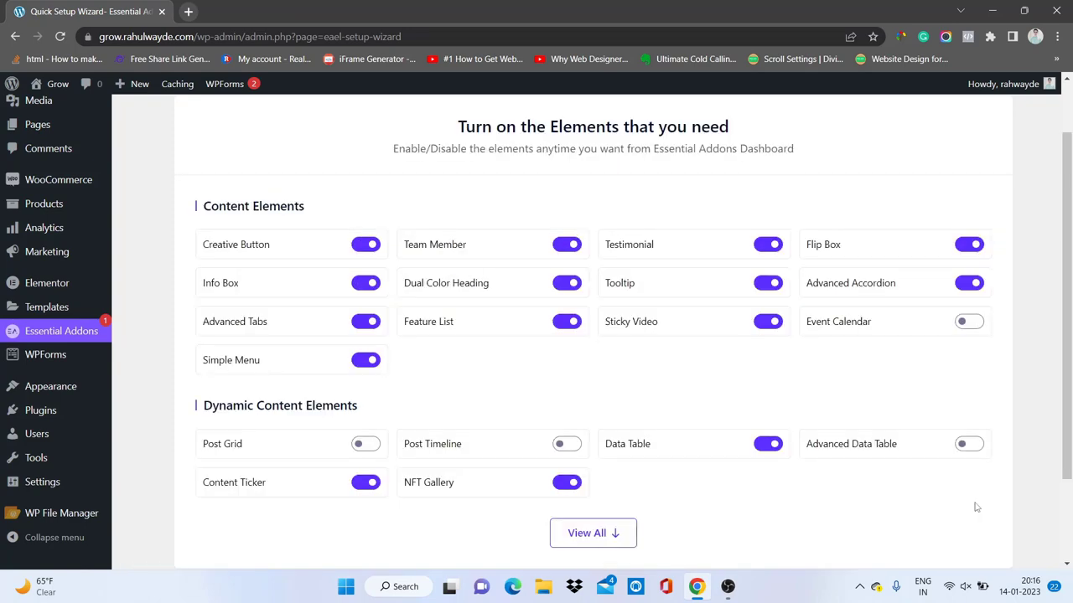
scroll(975, 507, down, 2)
scroll(256, 259, up, 3)
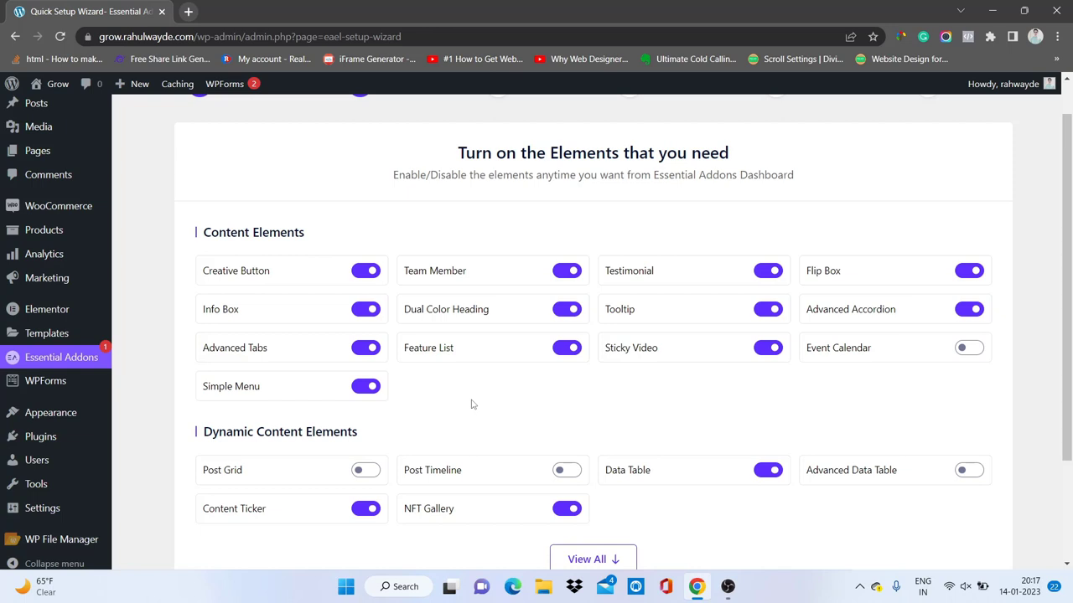
- Turn off the Creative Button element, leaving Advanced Accordion and the others enabled
click(373, 272)
triple_click(254, 272)
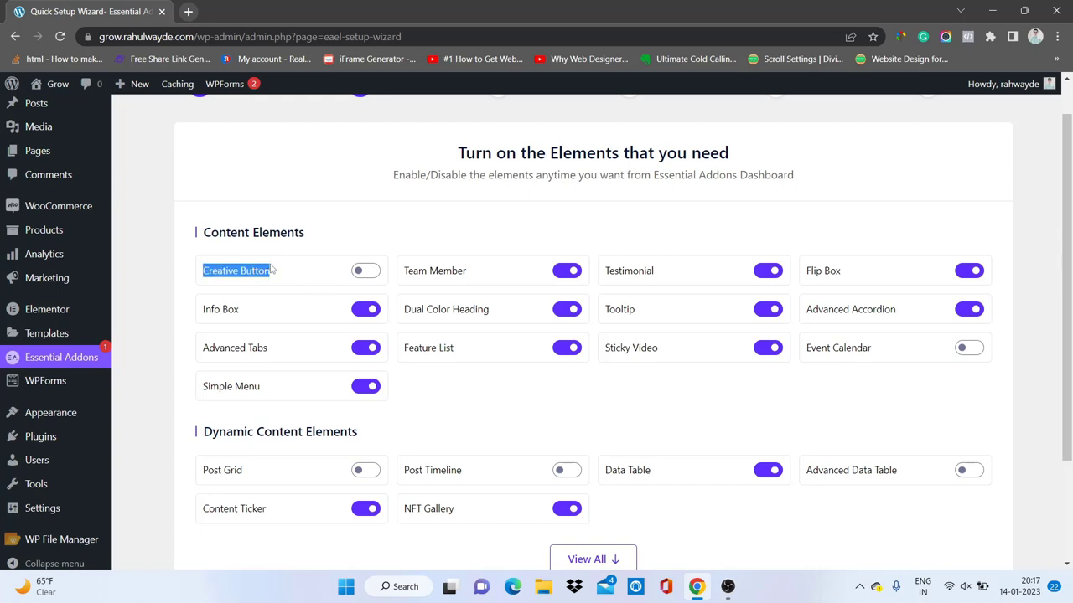
click(270, 271)
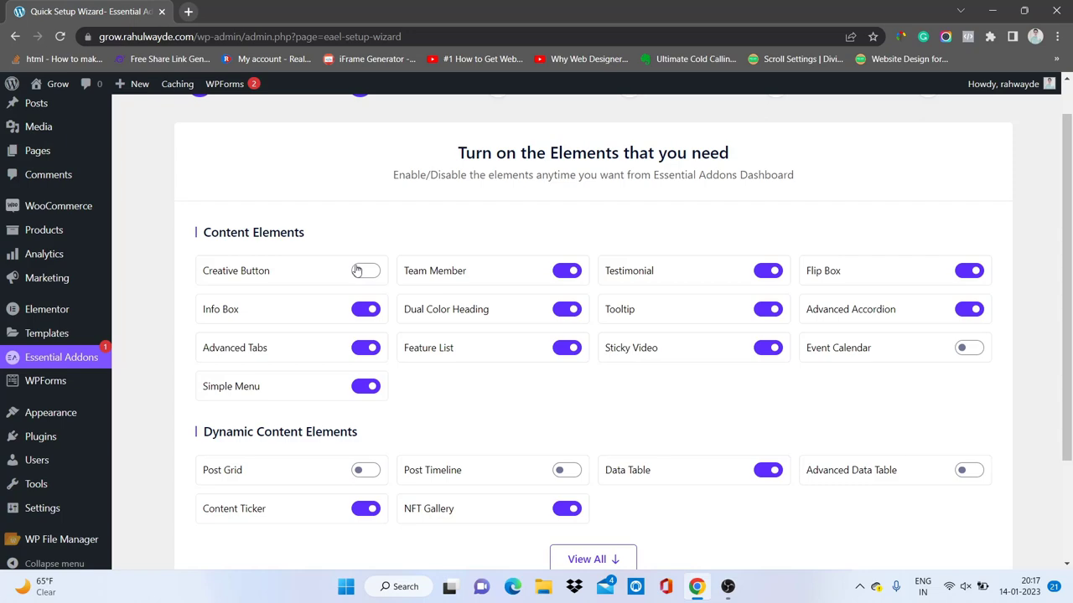
scroll(356, 270, up, 3)
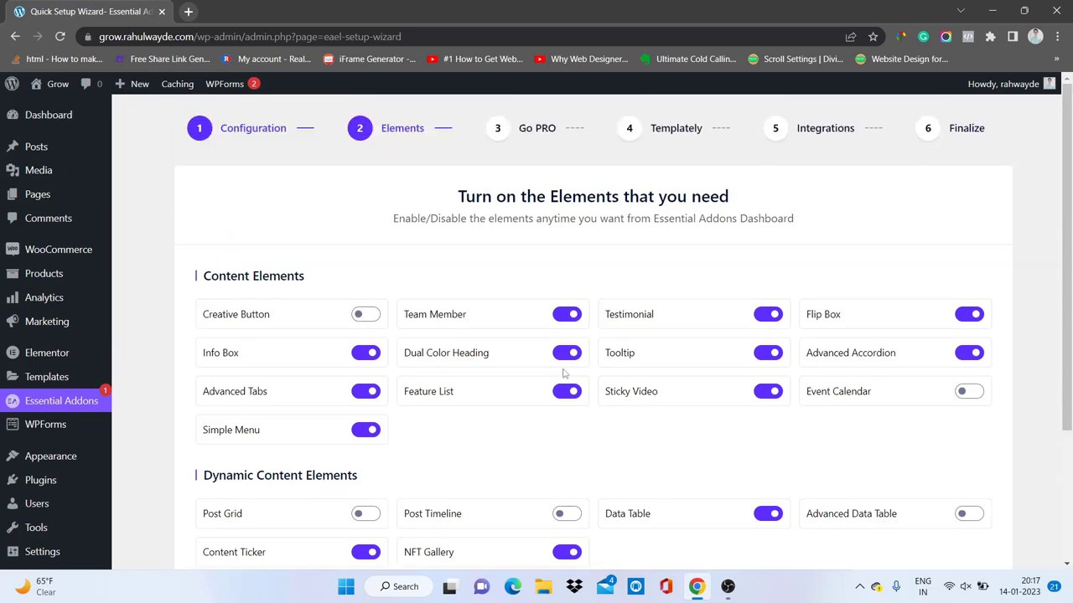
scroll(565, 373, down, 6)
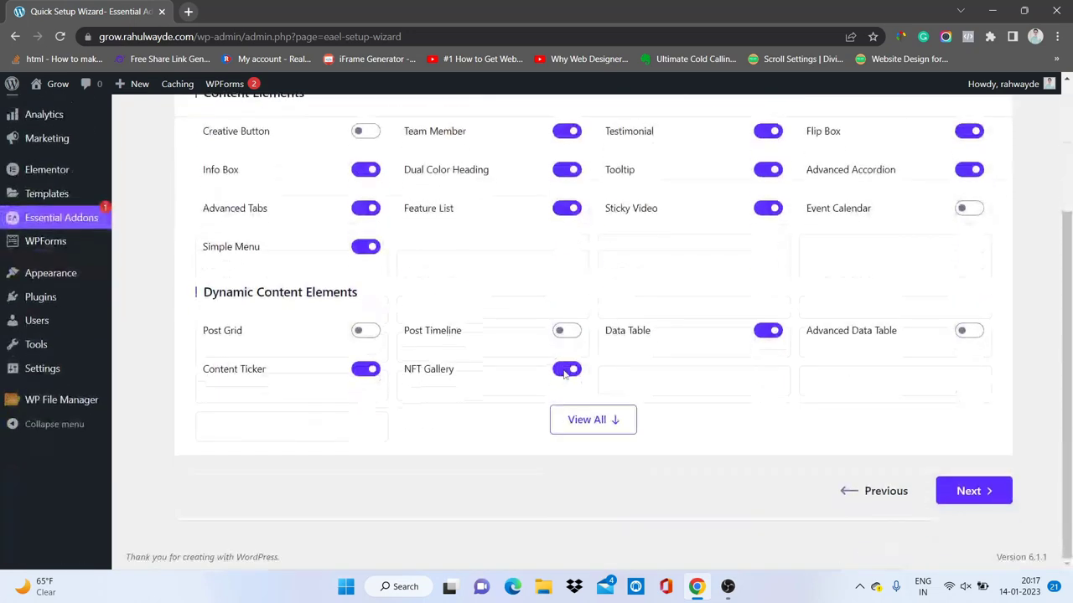
- Step forward to Go PRO, back once to Elements, then forward again to the PRO step
click(987, 498)
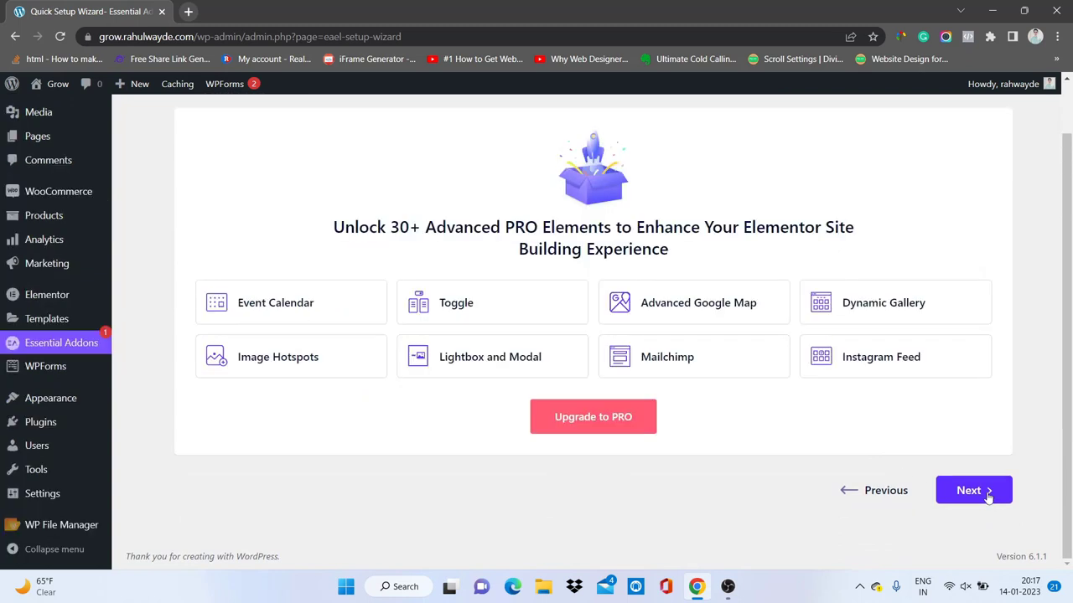
click(874, 499)
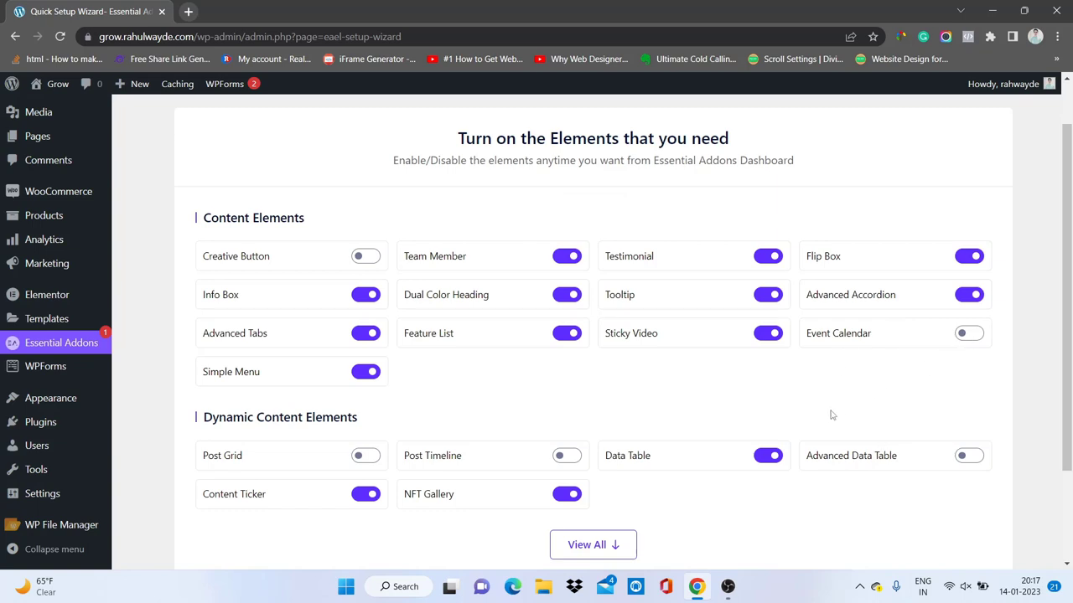
scroll(832, 415, down, 2)
click(964, 491)
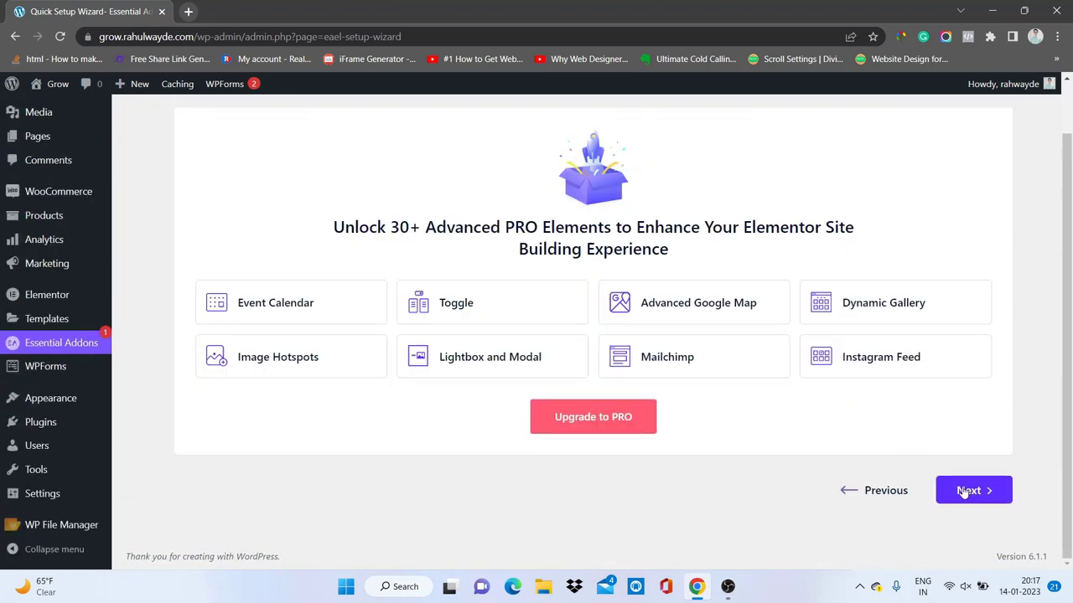
scroll(754, 495, up, 1)
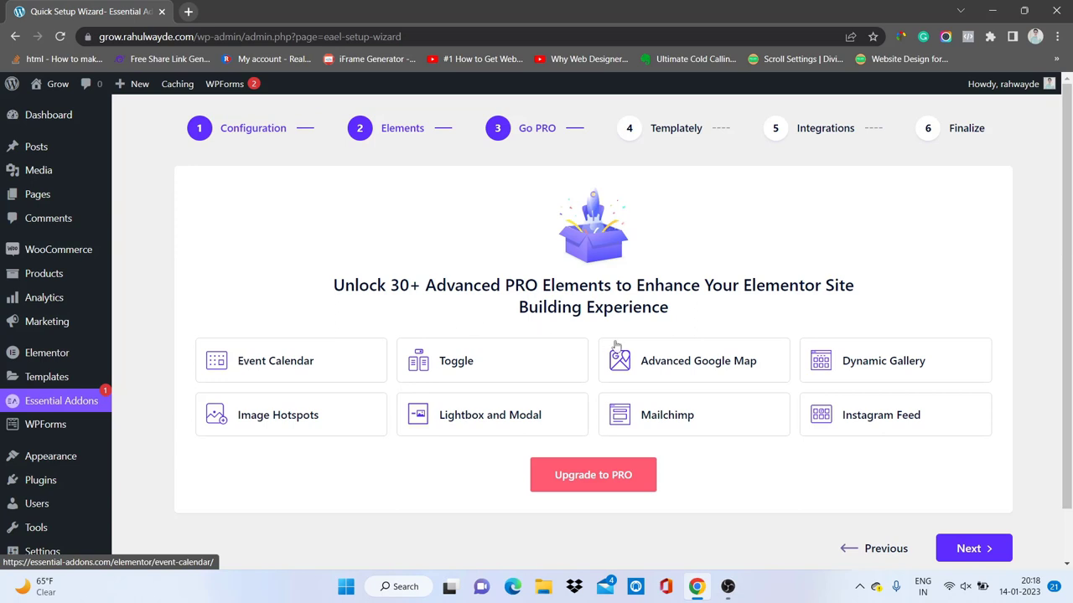
- Continue past the PRO, Templately and Integrations steps to finish the wizard
click(970, 549)
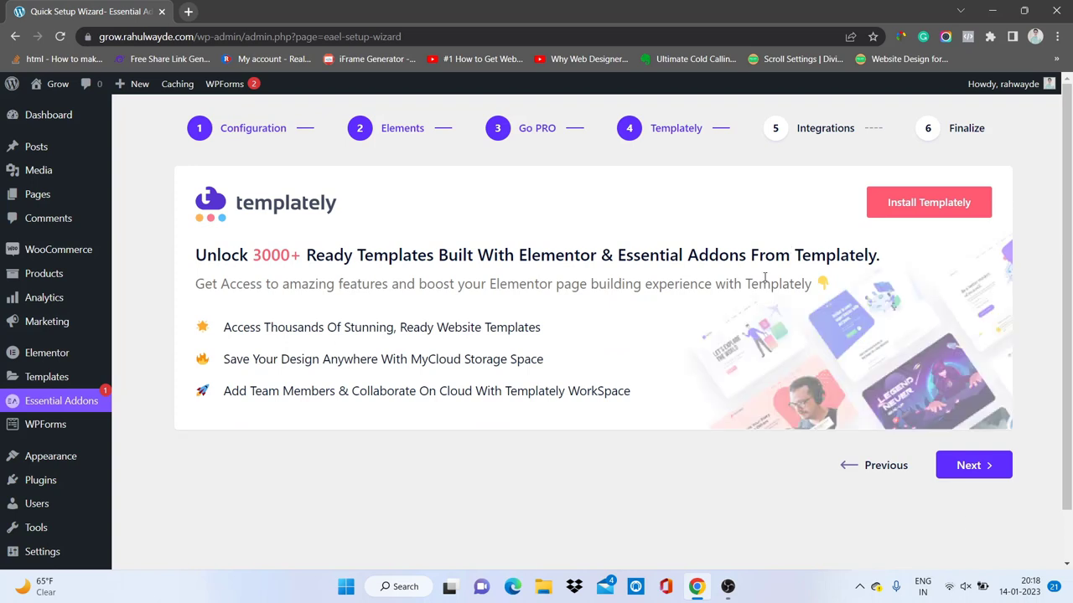
click(986, 465)
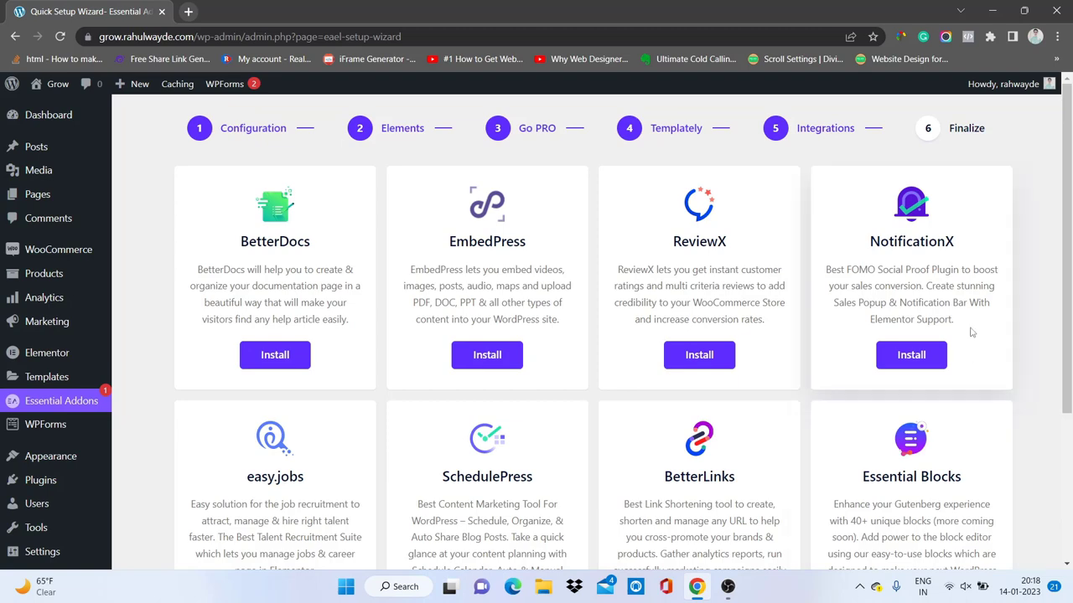
scroll(991, 470, down, 3)
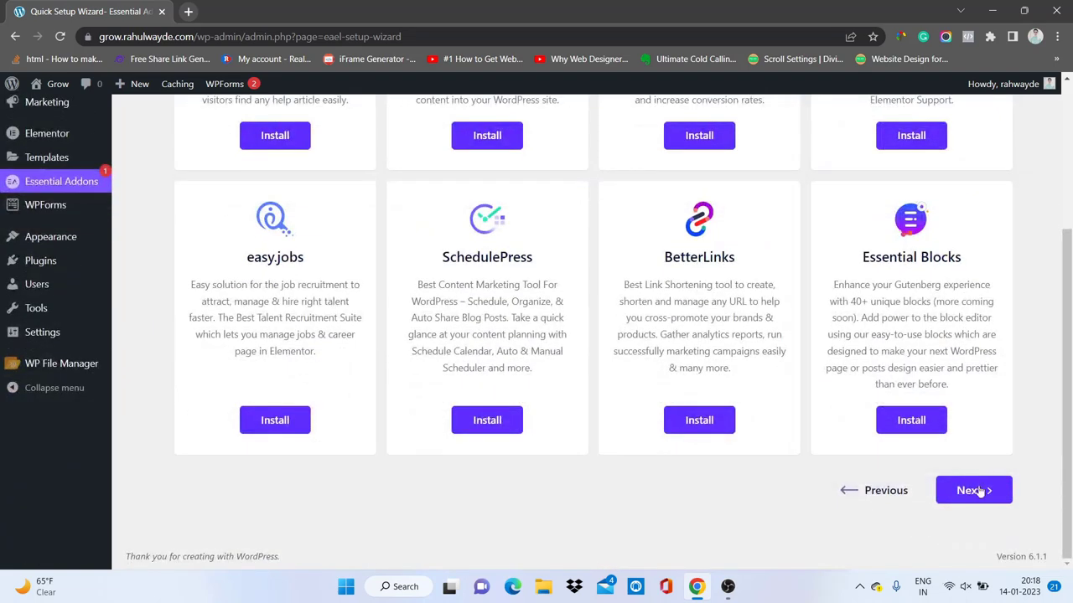
click(980, 491)
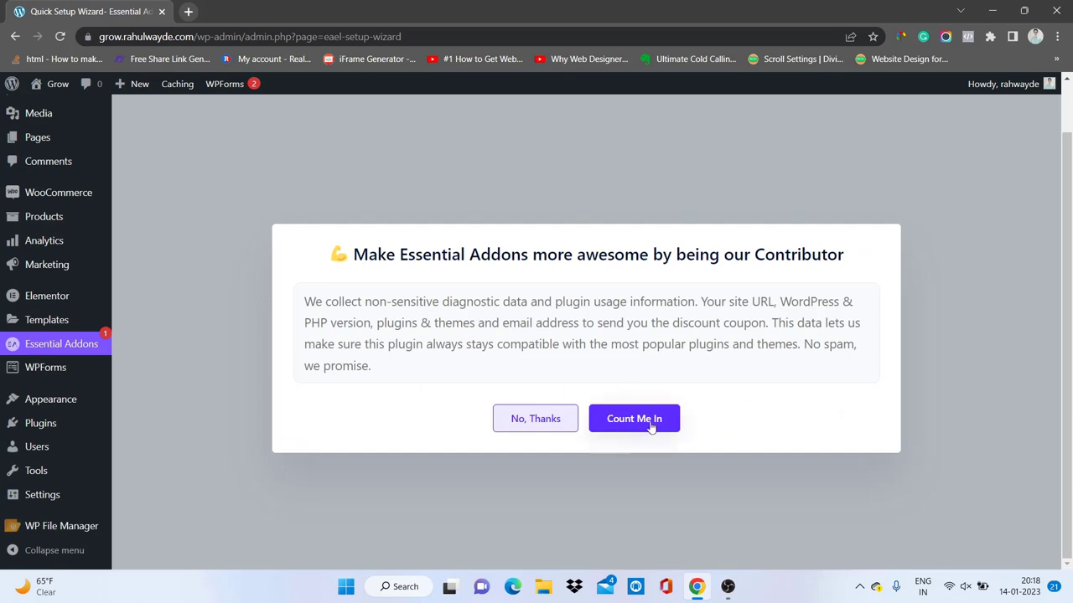
- Decline usage data sharing with No, Thanks, then open the Posts list
click(539, 428)
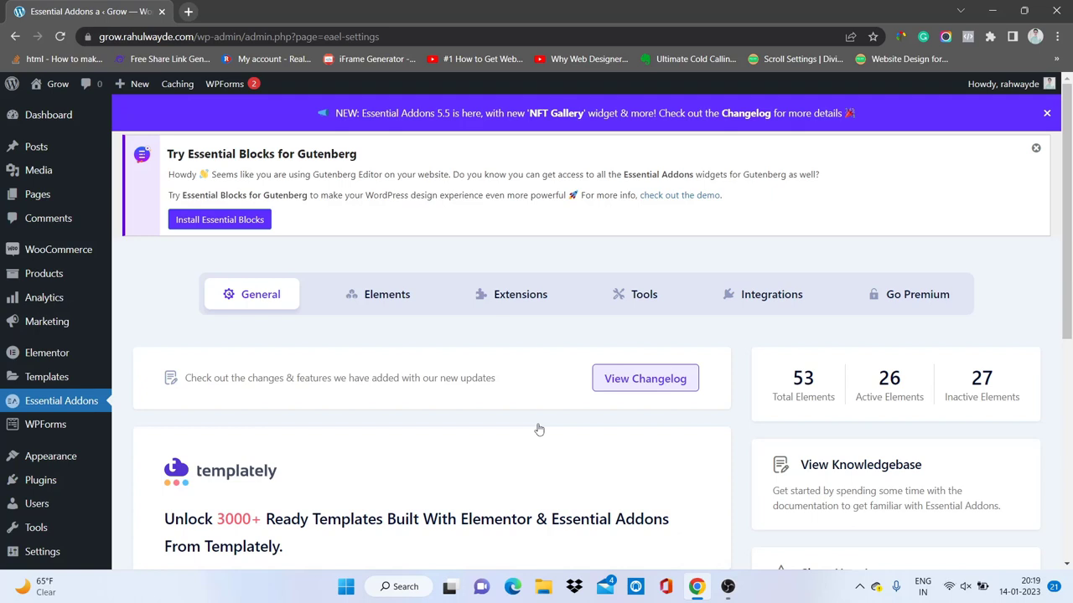
click(39, 147)
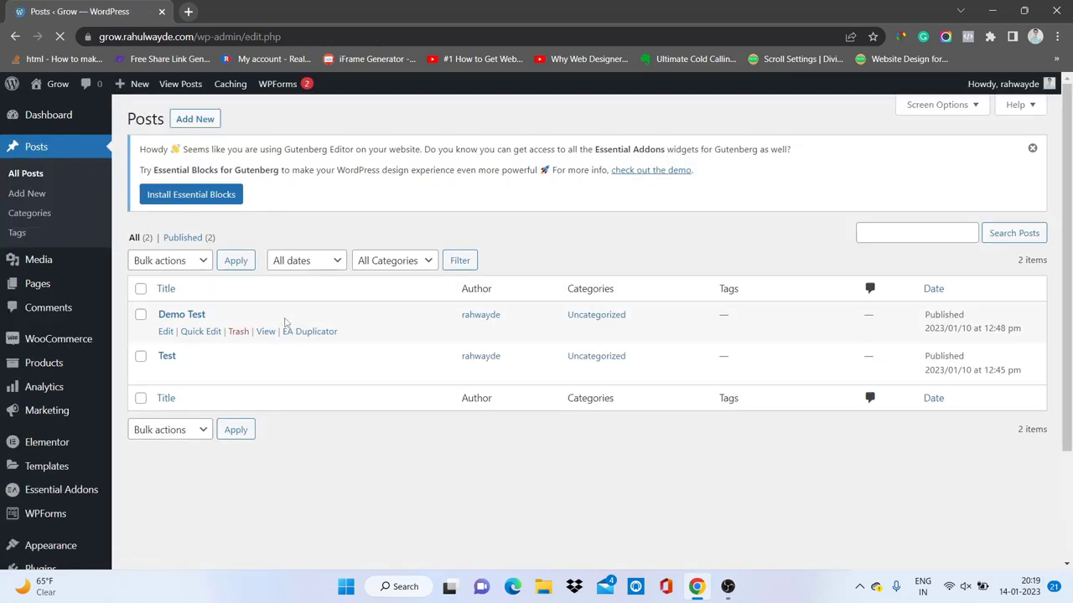
- Open the Demo Test post's edit link in a new browser tab and switch to it
right_click(198, 316)
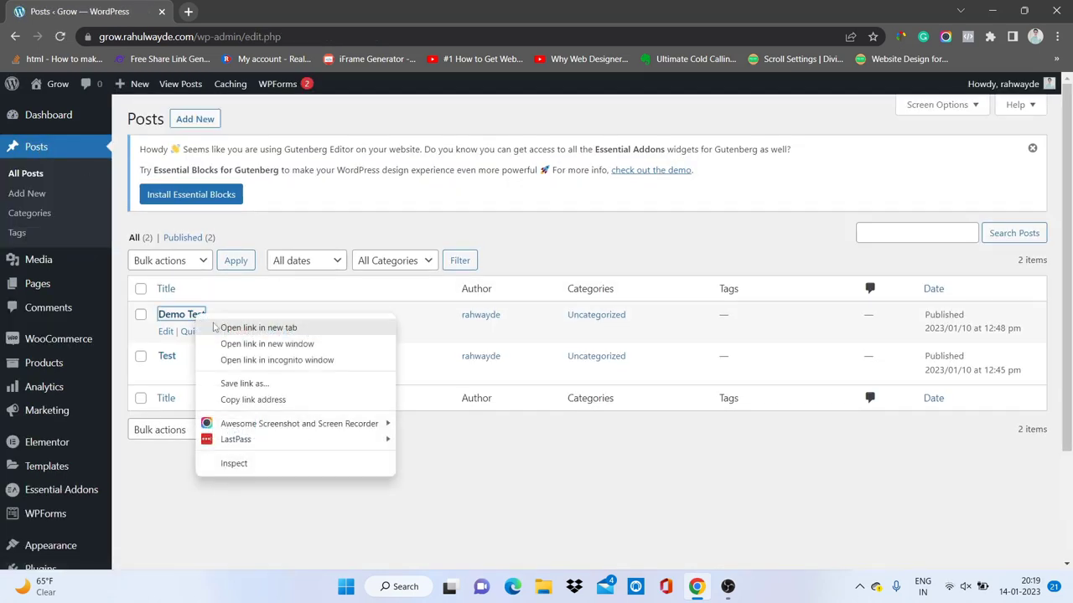
click(215, 328)
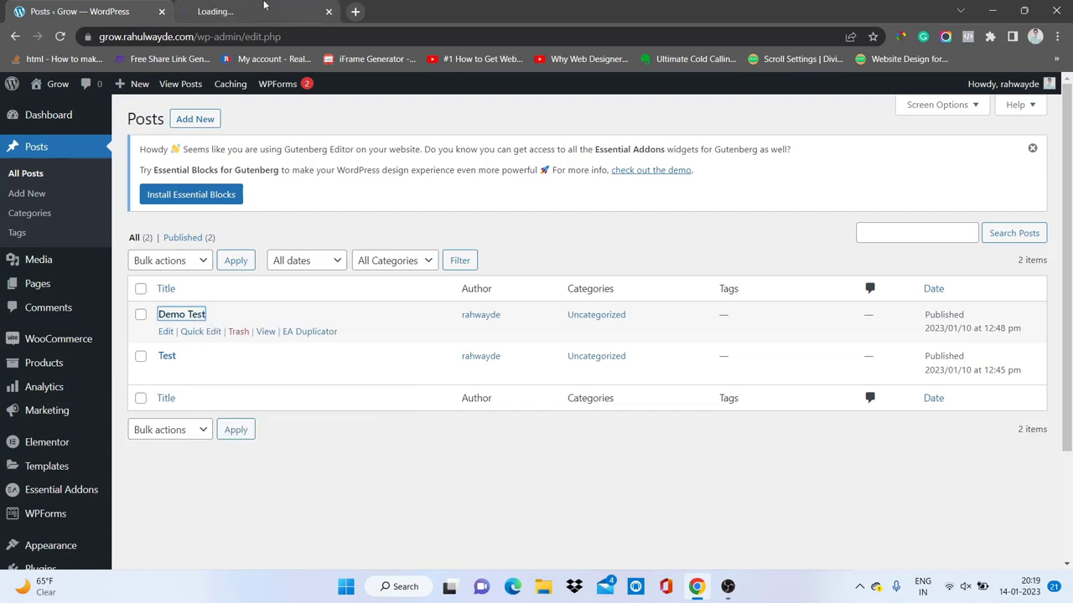
click(264, 9)
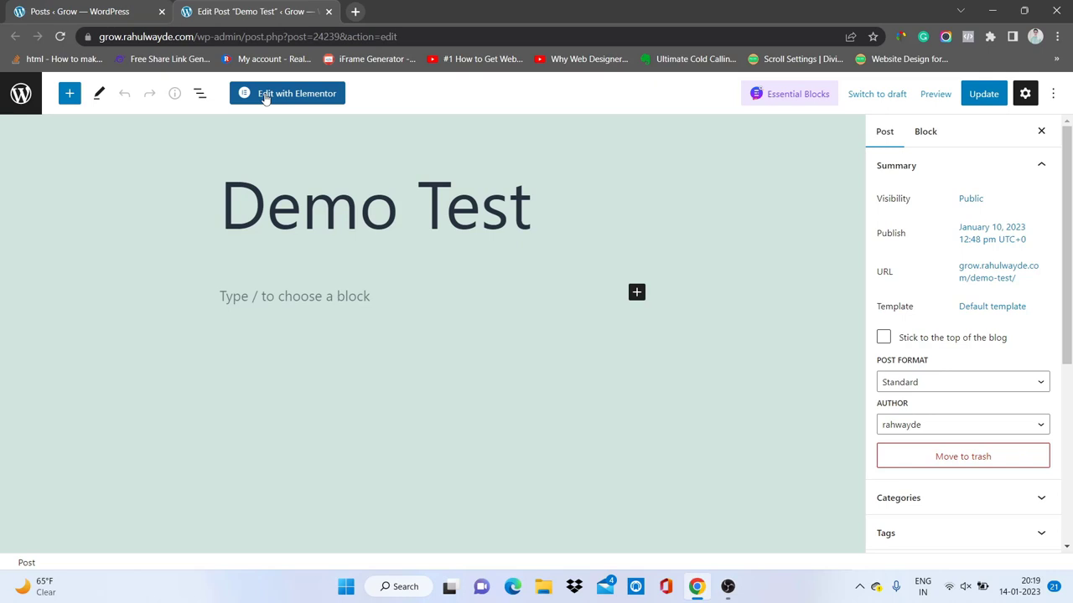
- Open Demo Test in Elementor, set Post Settings Page Layout to Elementor Canvas, and update
click(265, 95)
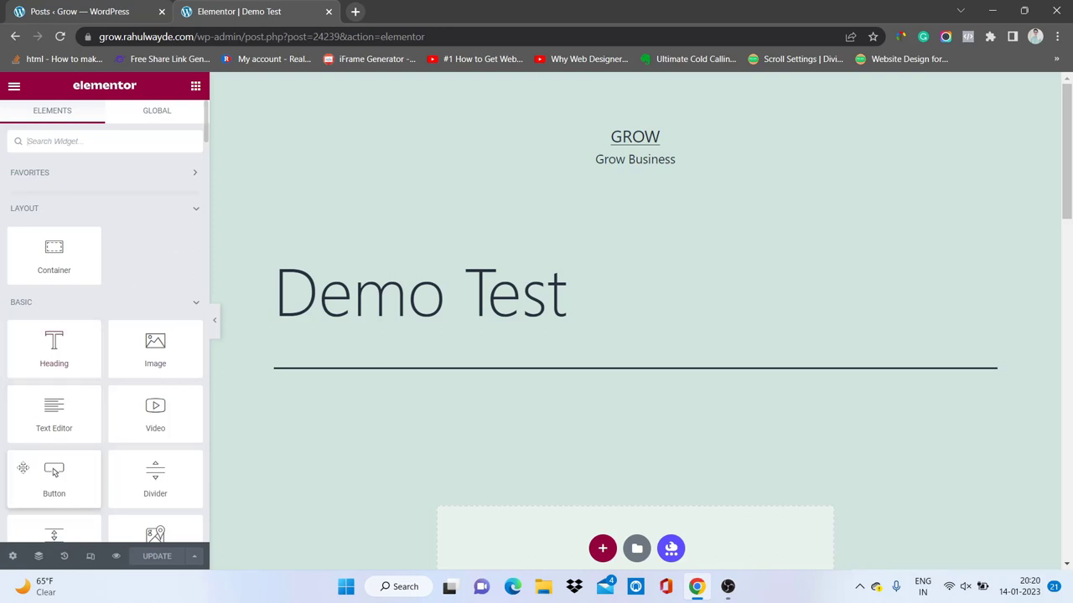
click(12, 558)
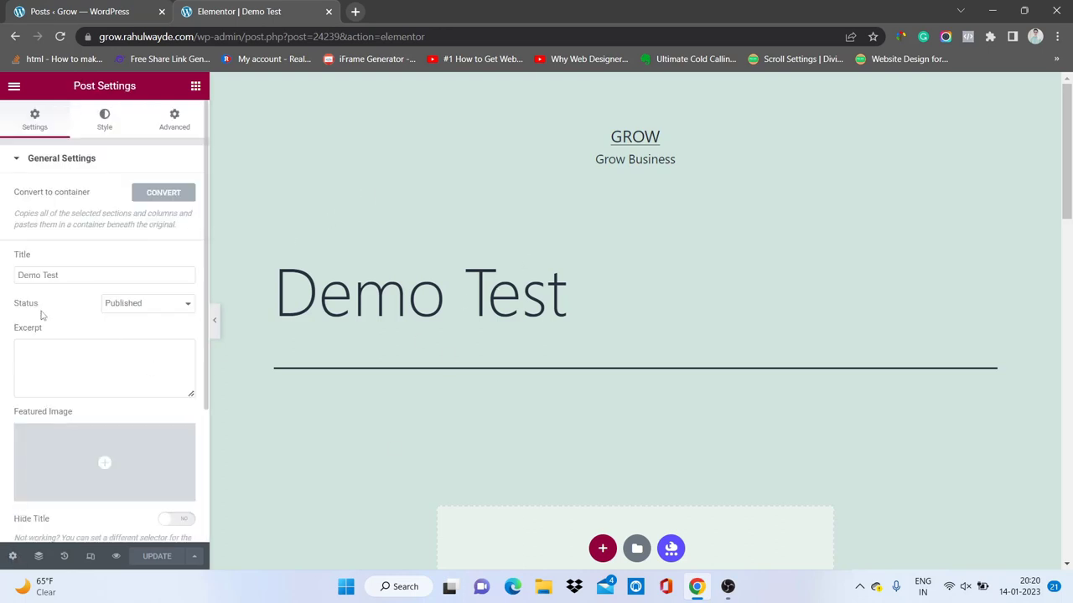
scroll(65, 317, down, 2)
click(109, 389)
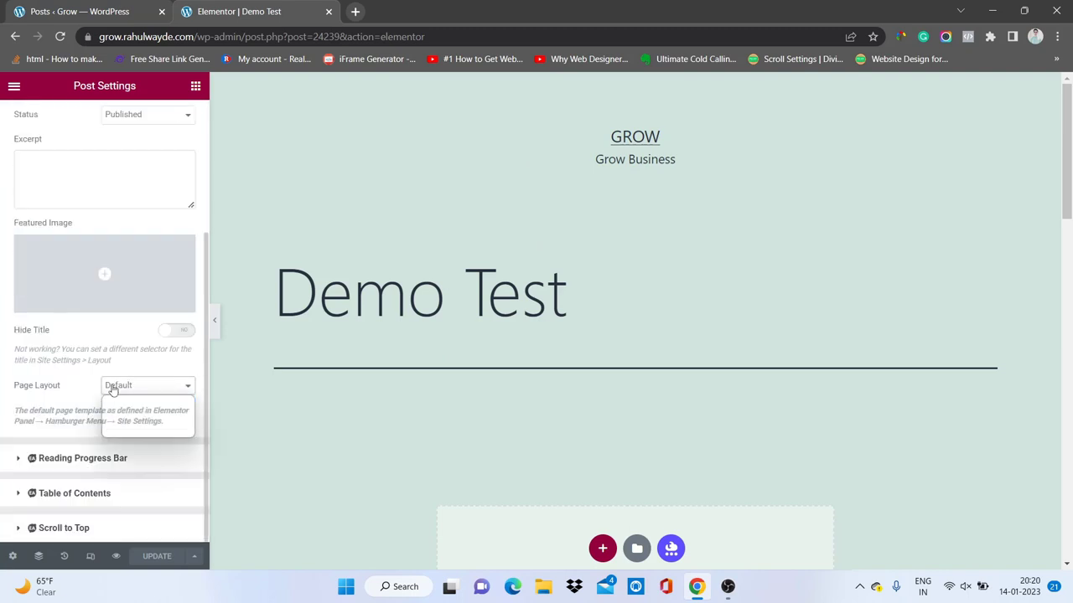
click(125, 410)
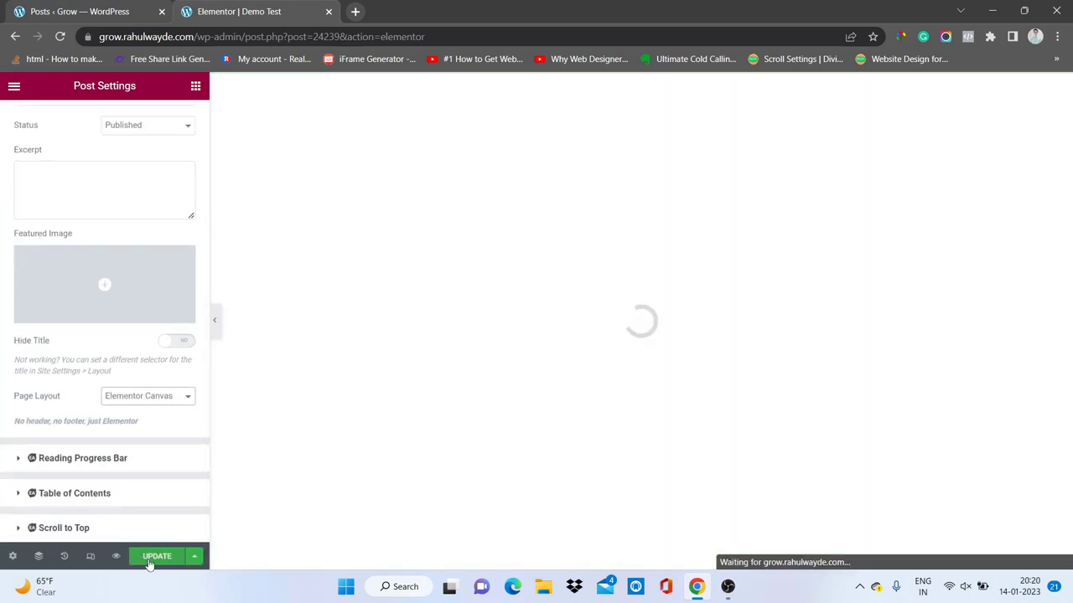
click(151, 558)
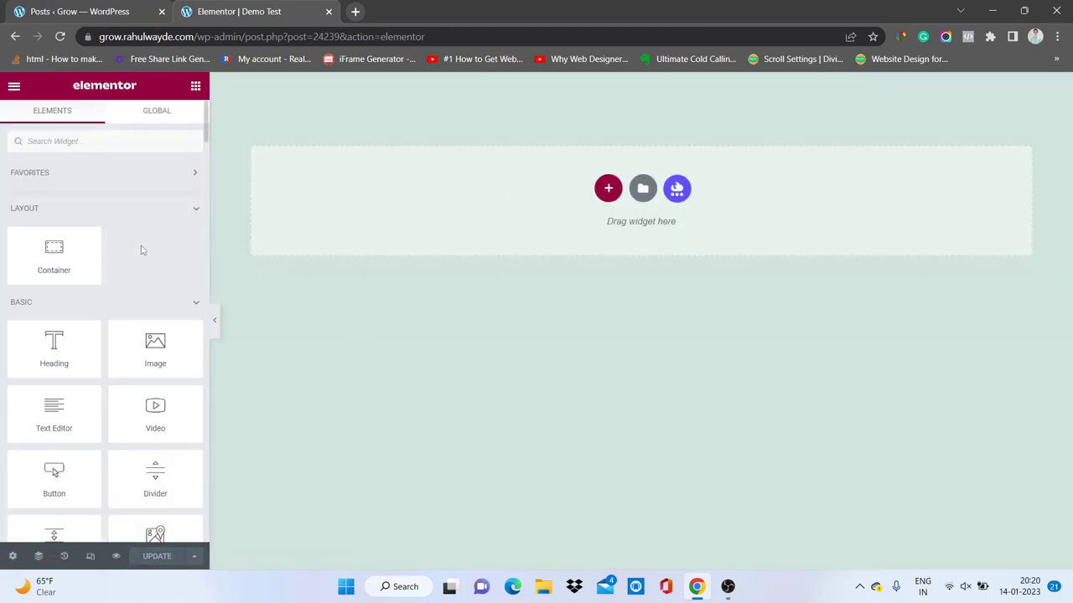
- Scroll the Elements panel down to Essential Addons, then collapse and re-expand that widget group
scroll(115, 308, down, 5)
scroll(118, 313, down, 15)
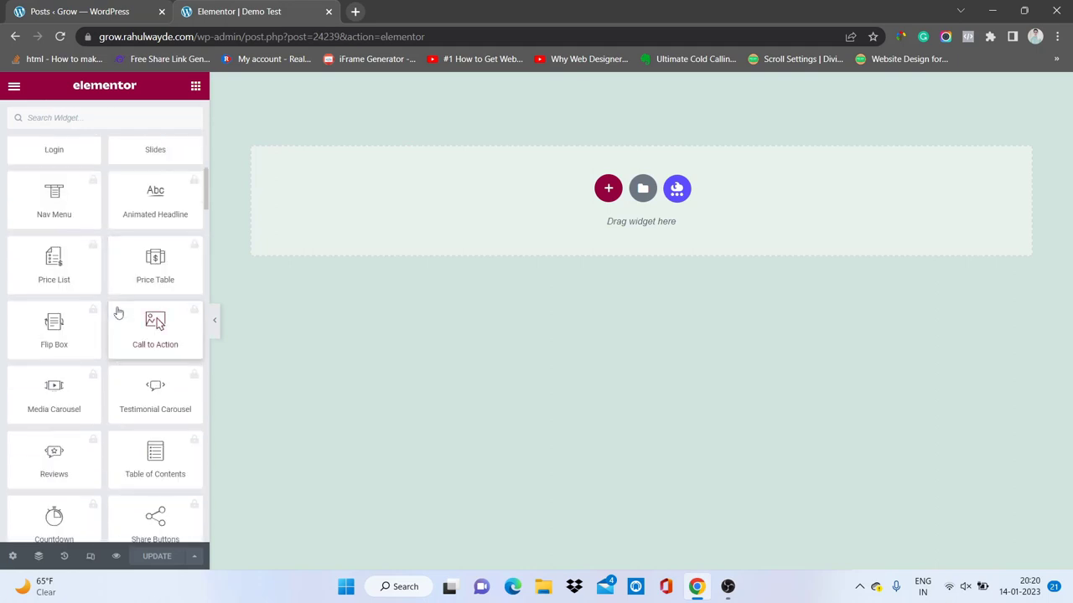
scroll(116, 306, down, 12)
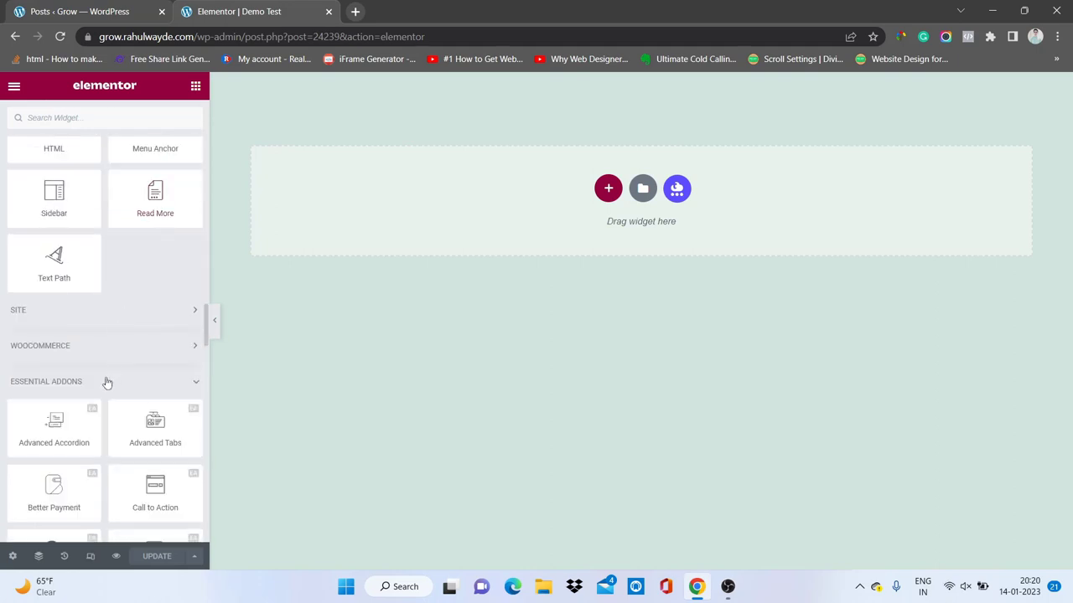
scroll(106, 383, down, 3)
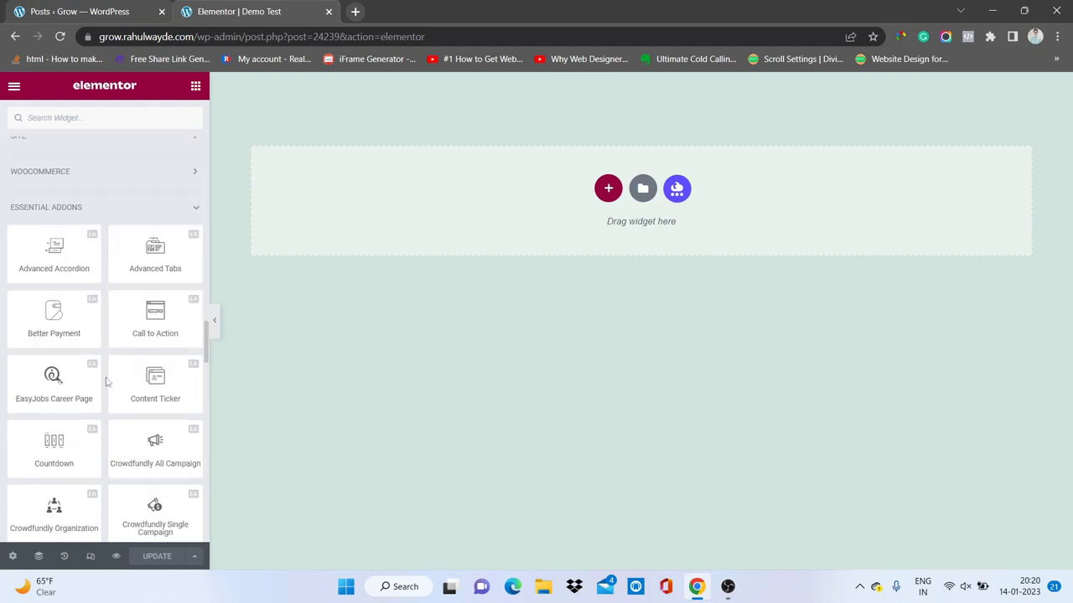
scroll(77, 195, up, 1)
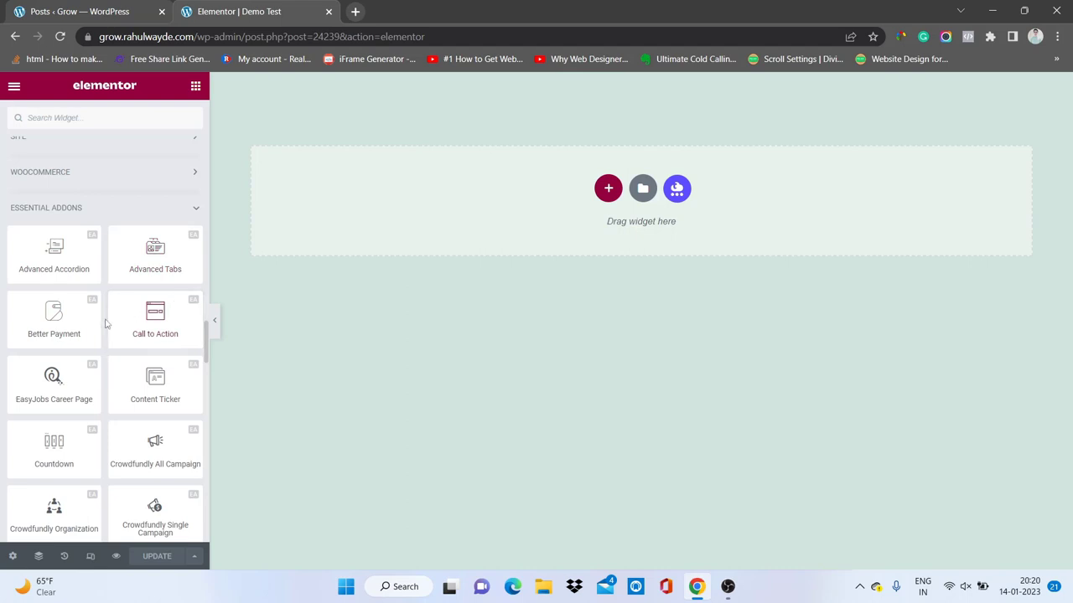
click(139, 209)
click(128, 328)
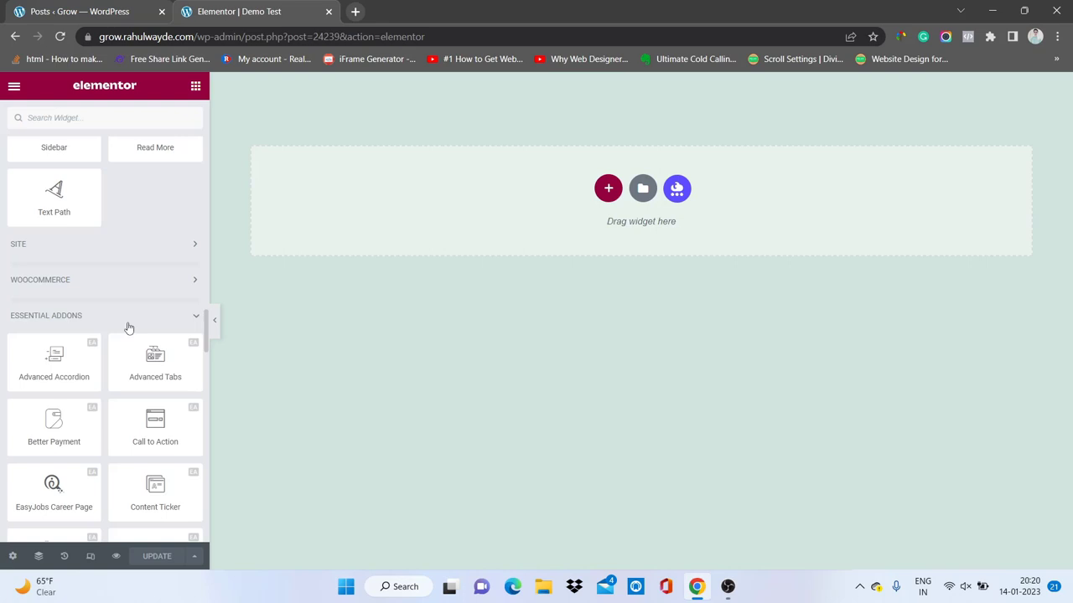
- Drop an Advanced Accordion onto the blank page and set its Accordion Type to Toggle
drag(53, 371, 629, 214)
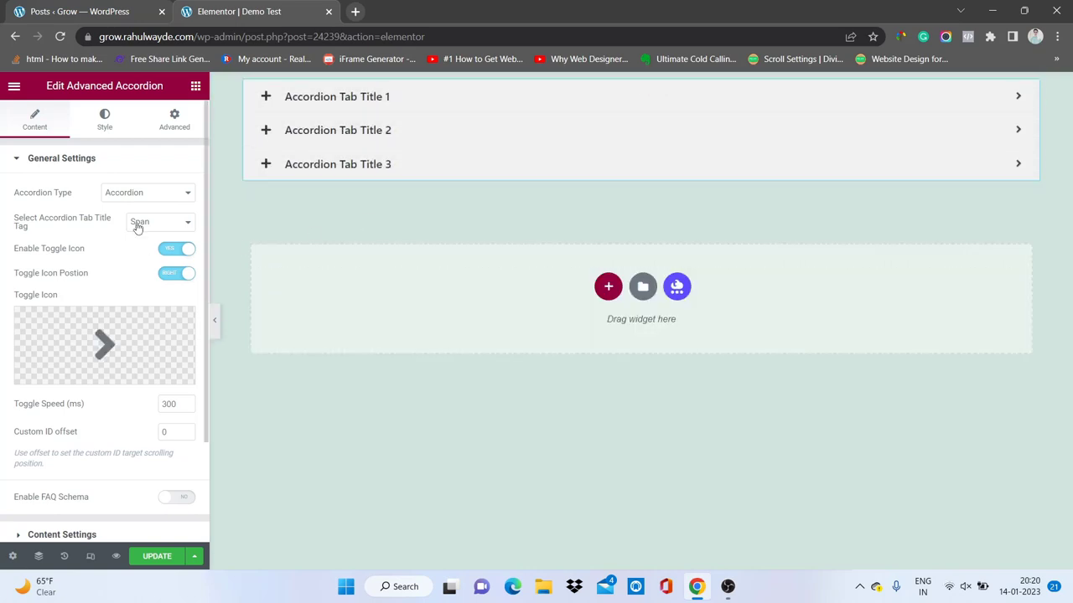
click(134, 195)
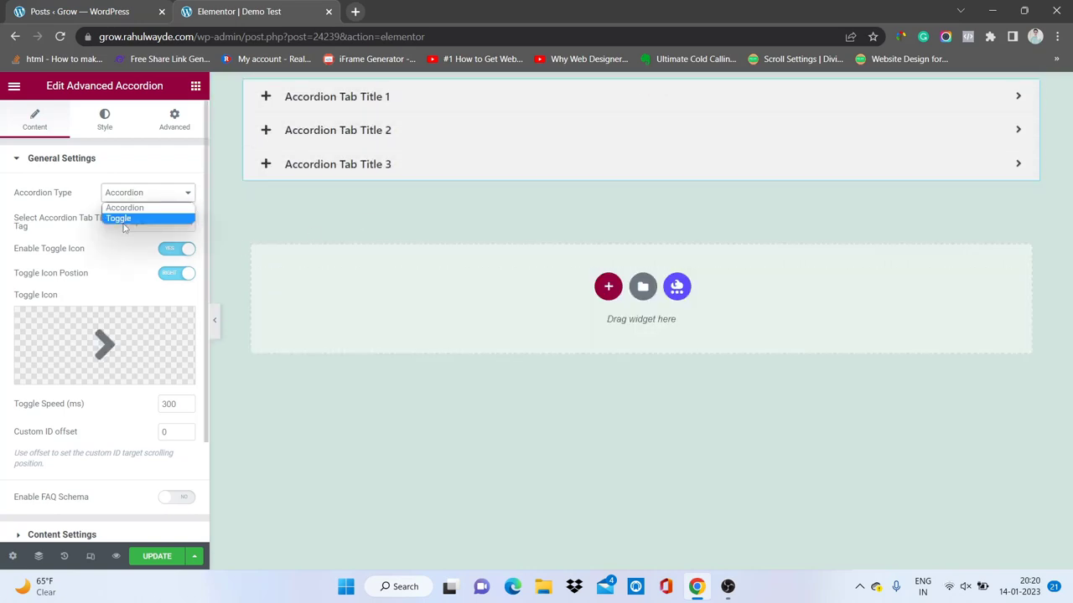
click(124, 219)
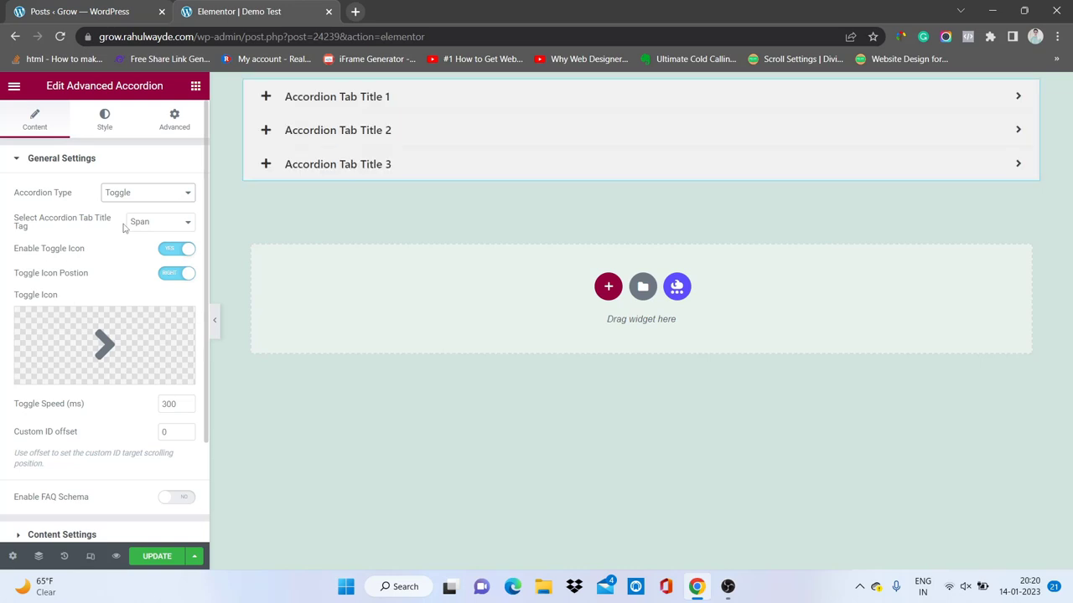
click(196, 85)
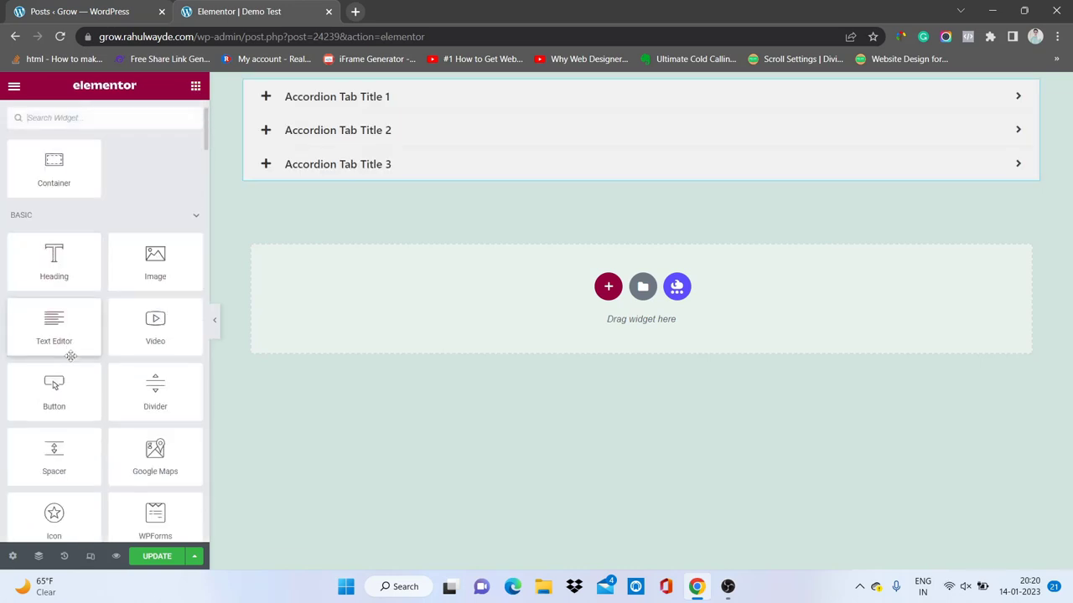
- Browse the Essential Addons widget list, then update the Demo Test post and return to the Posts tab
scroll(72, 353, down, 15)
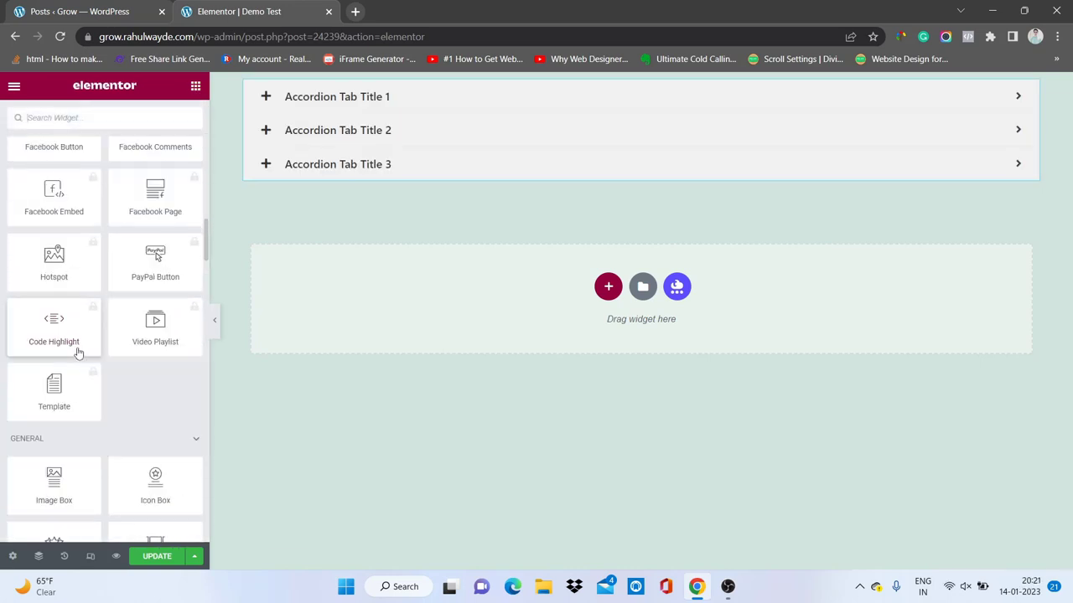
scroll(78, 353, down, 15)
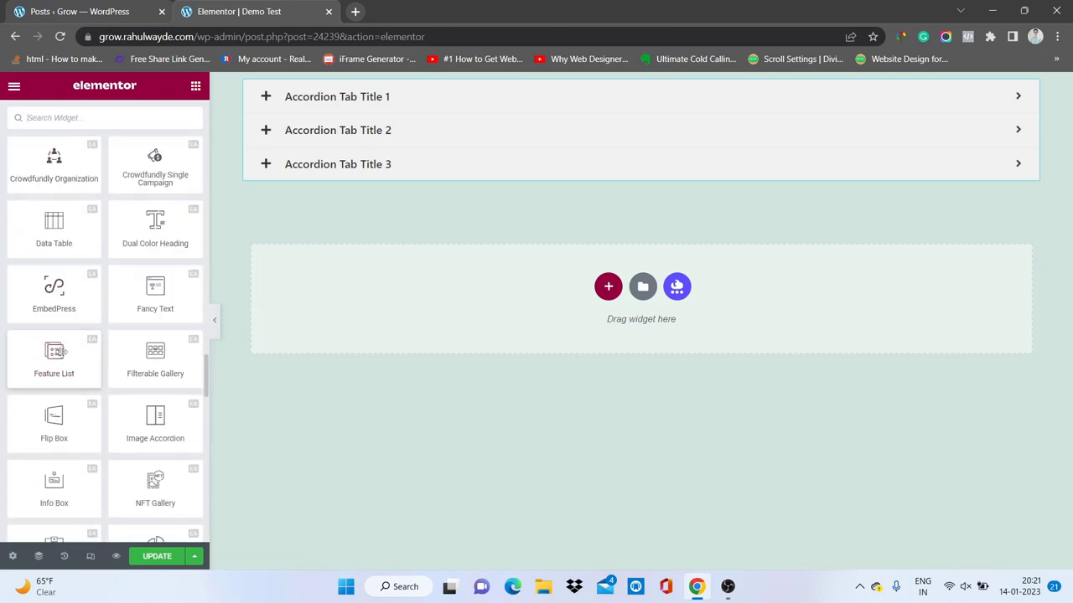
scroll(80, 349, down, 12)
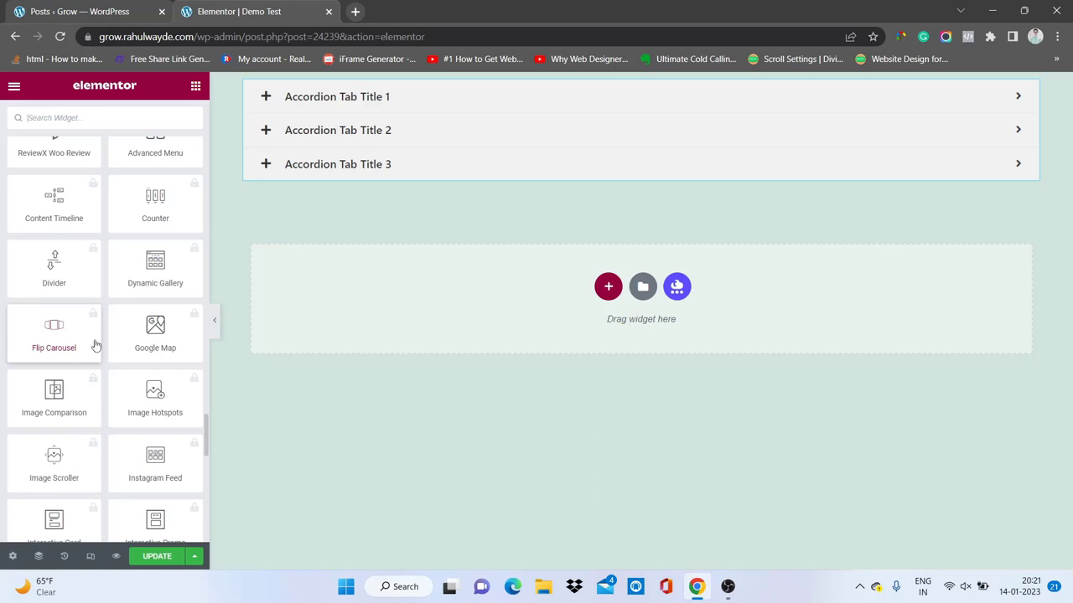
scroll(97, 347, down, 1)
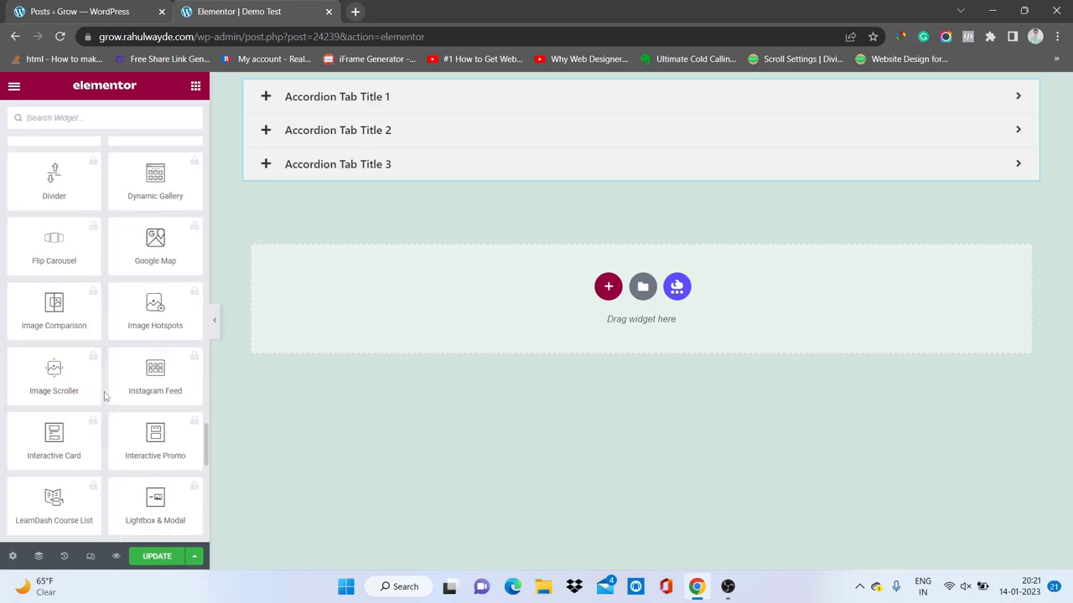
scroll(105, 396, up, 4)
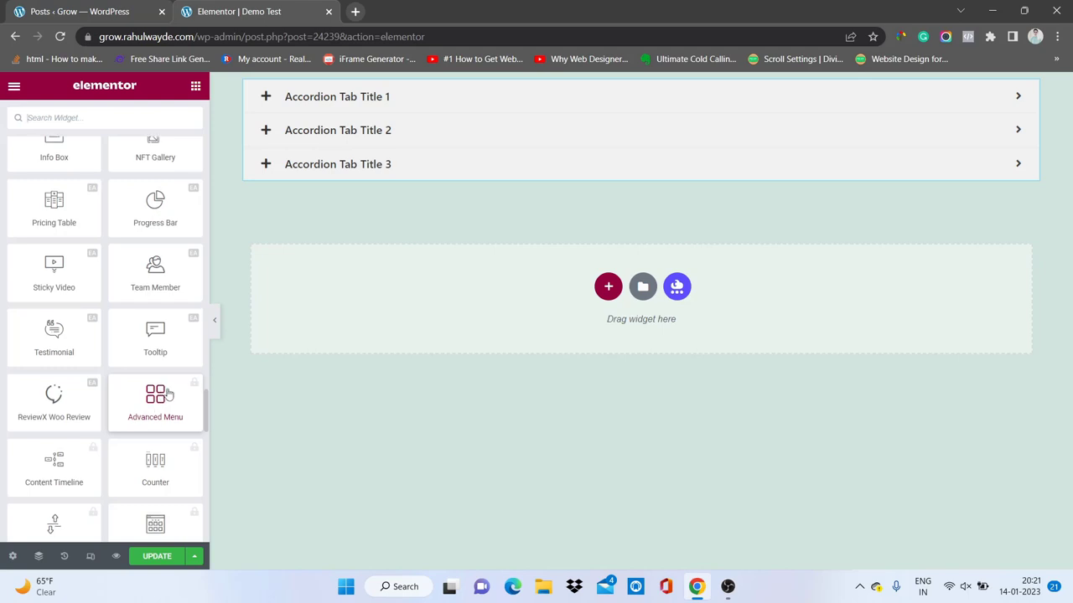
scroll(168, 394, up, 4)
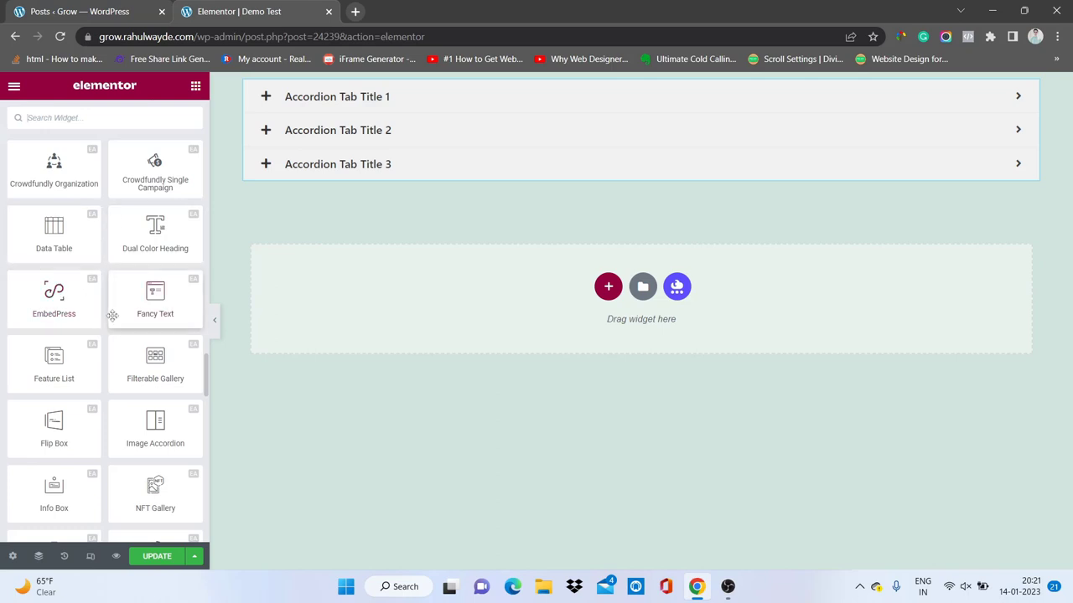
click(172, 557)
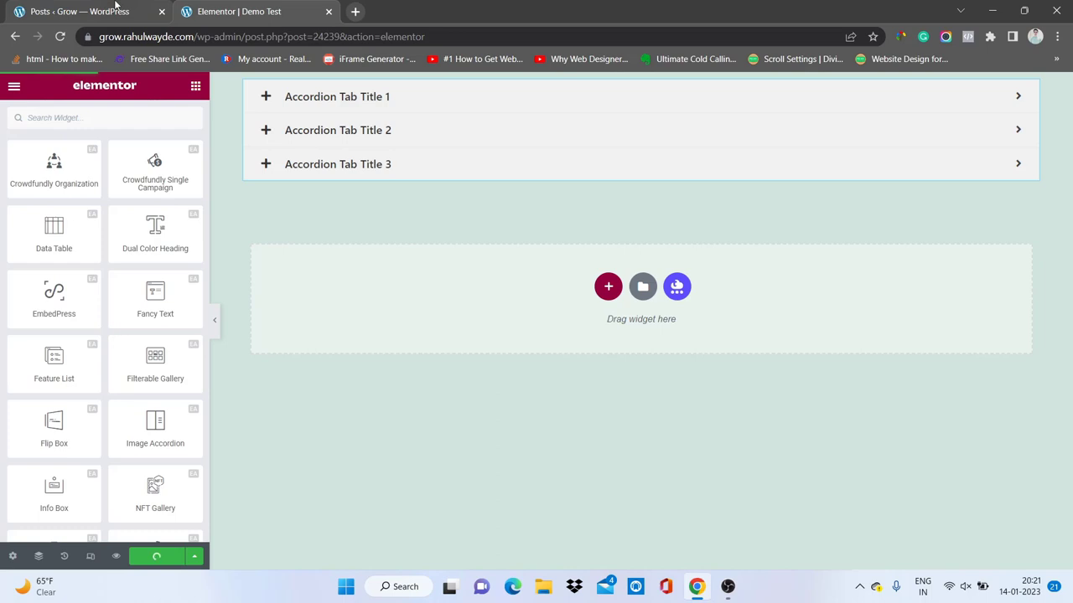
click(116, 7)
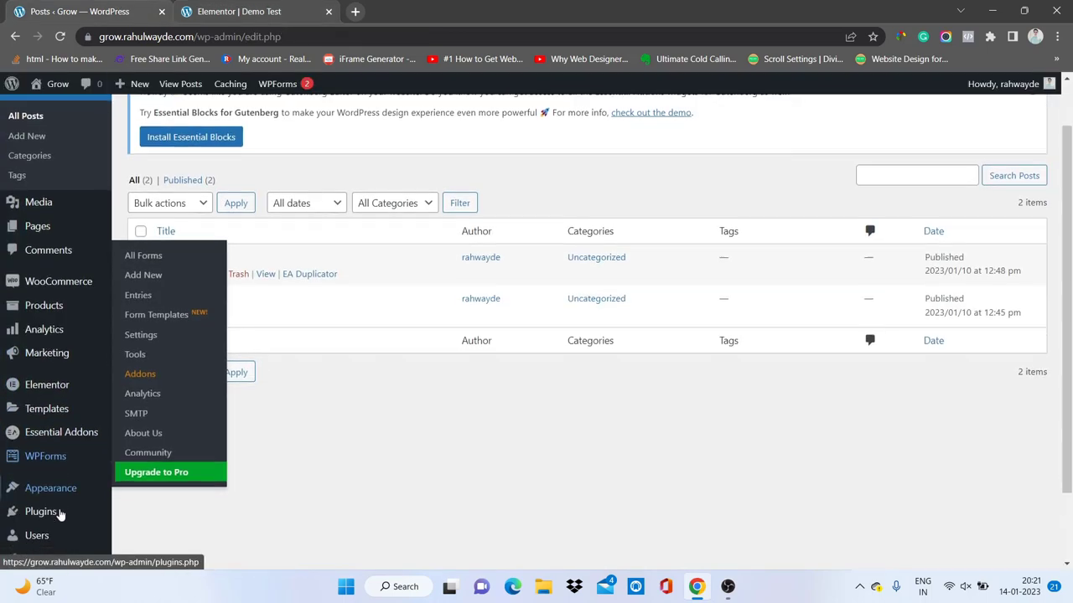
- Go to Plugins > Installed Plugins from the sidebar, then choose Add New
scroll(67, 512, down, 2)
mouse_move(90, 435)
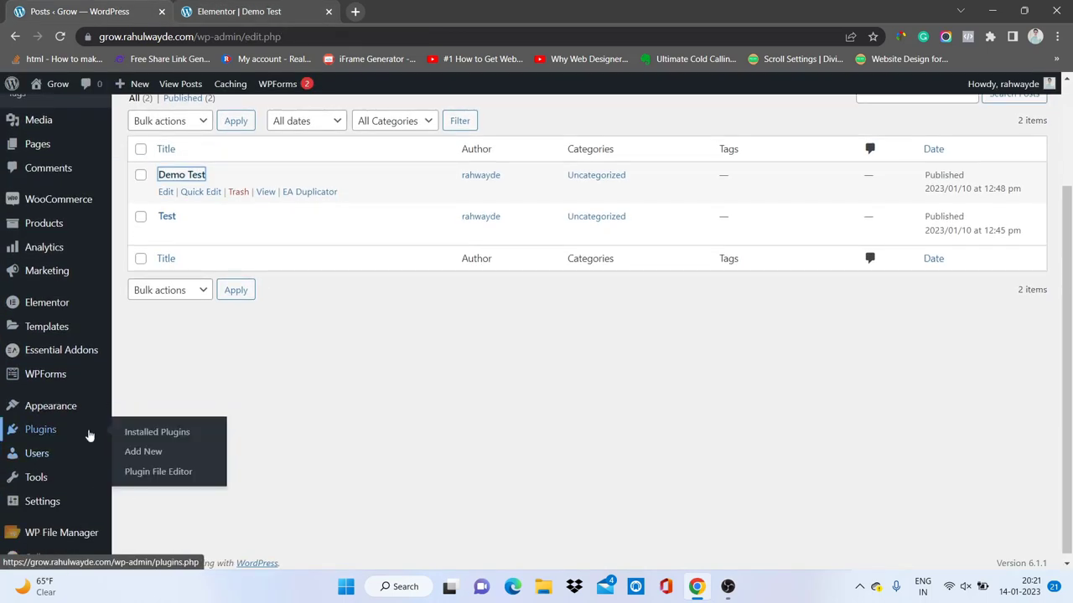
click(140, 432)
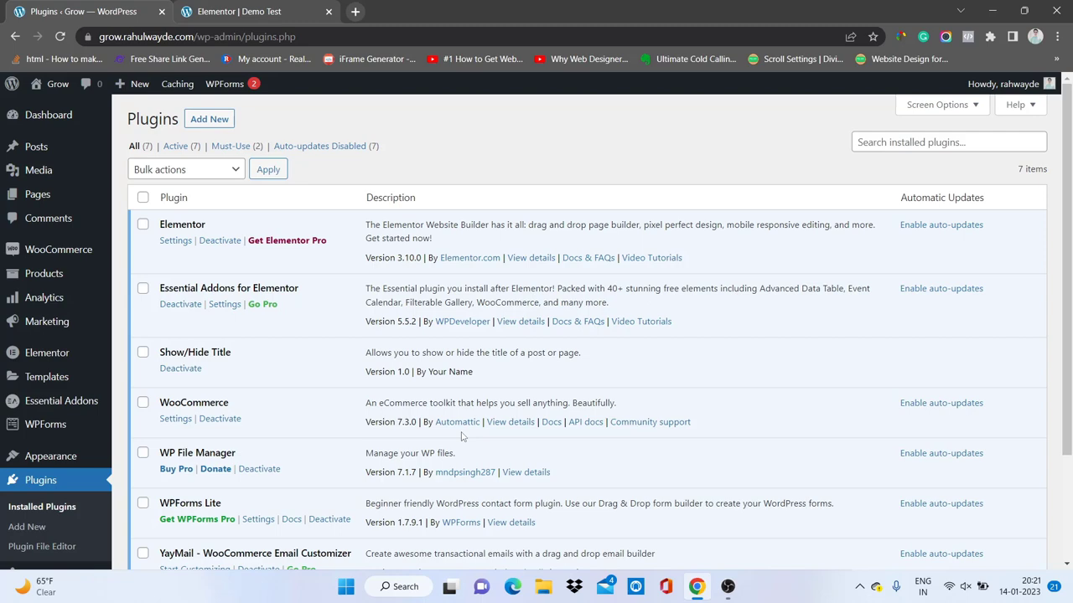
click(209, 119)
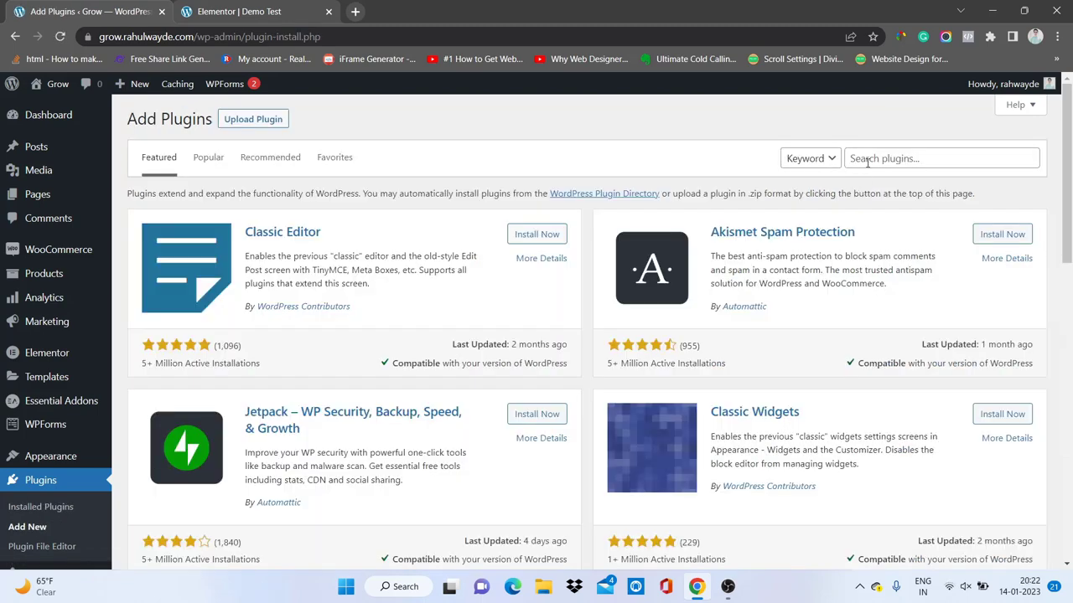
- Search the plugin directory for 'element' and view Premium Addons for Elementor's details
click(867, 159)
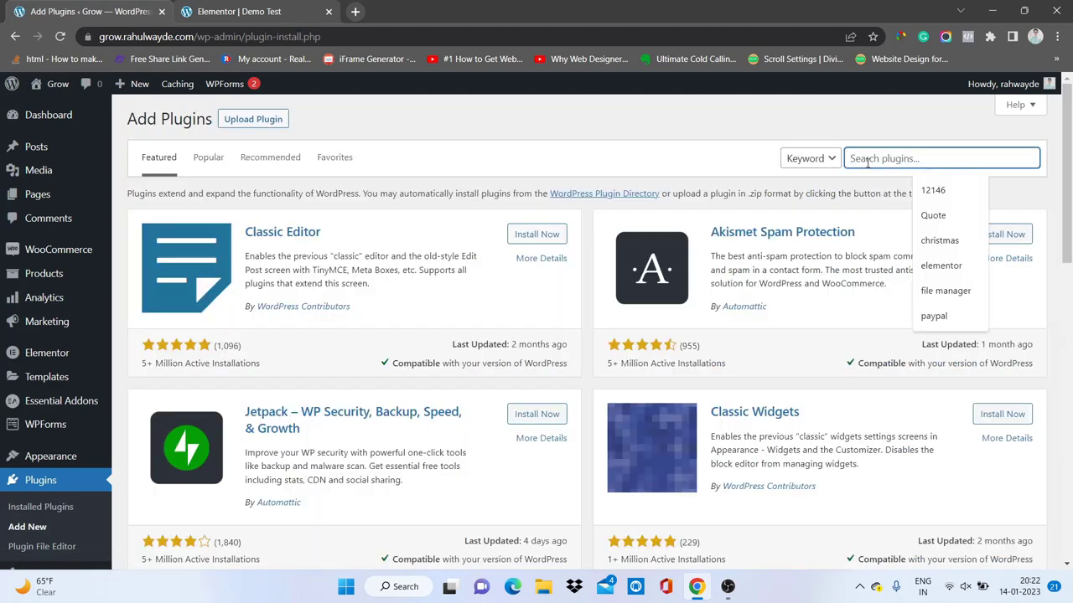
text(elemen)
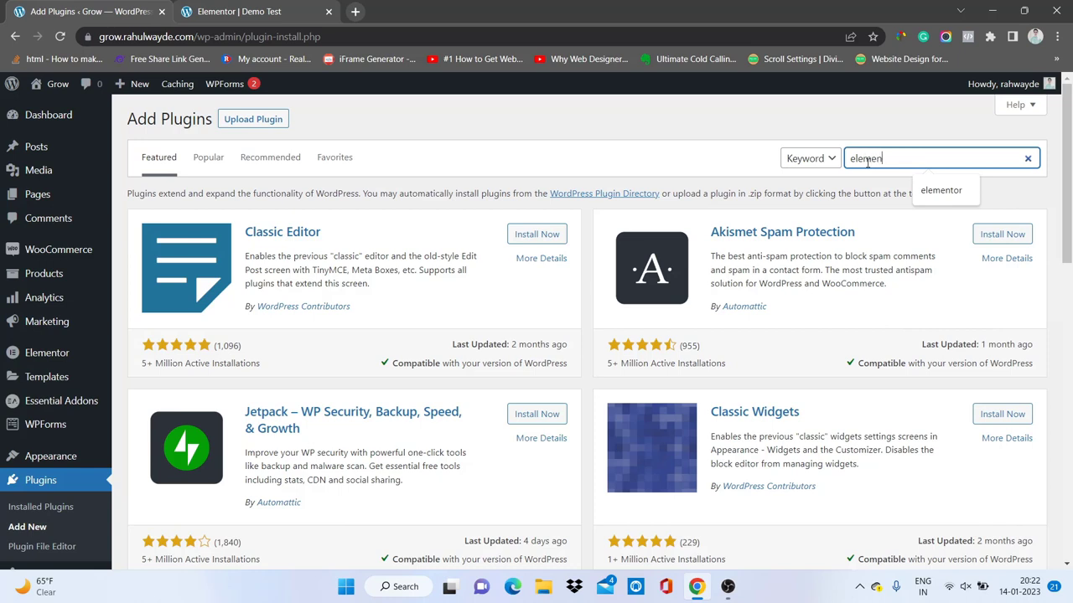
text(tor)
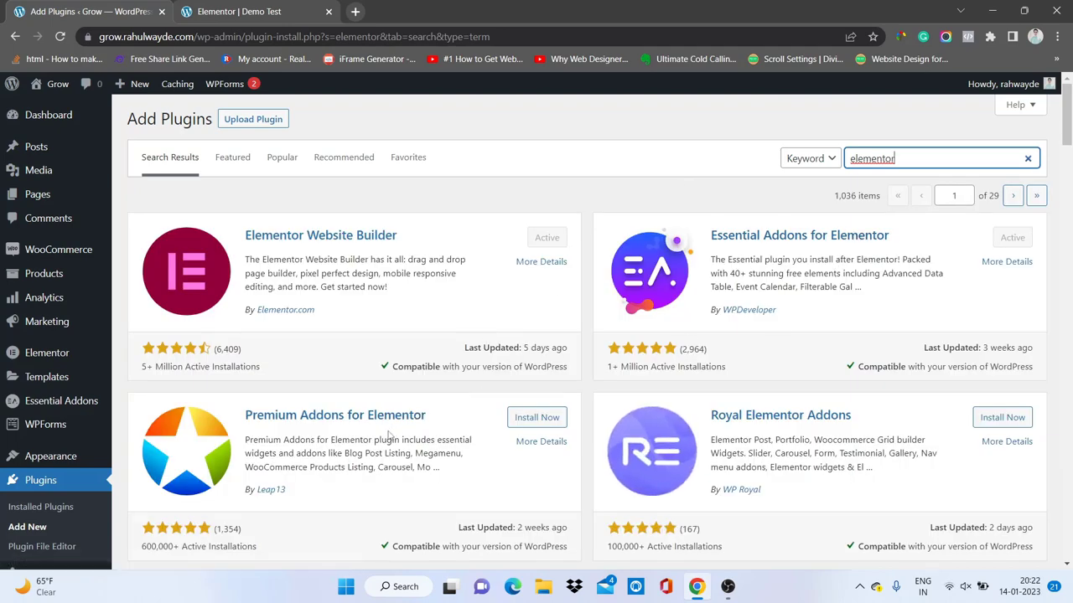
scroll(388, 434, down, 2)
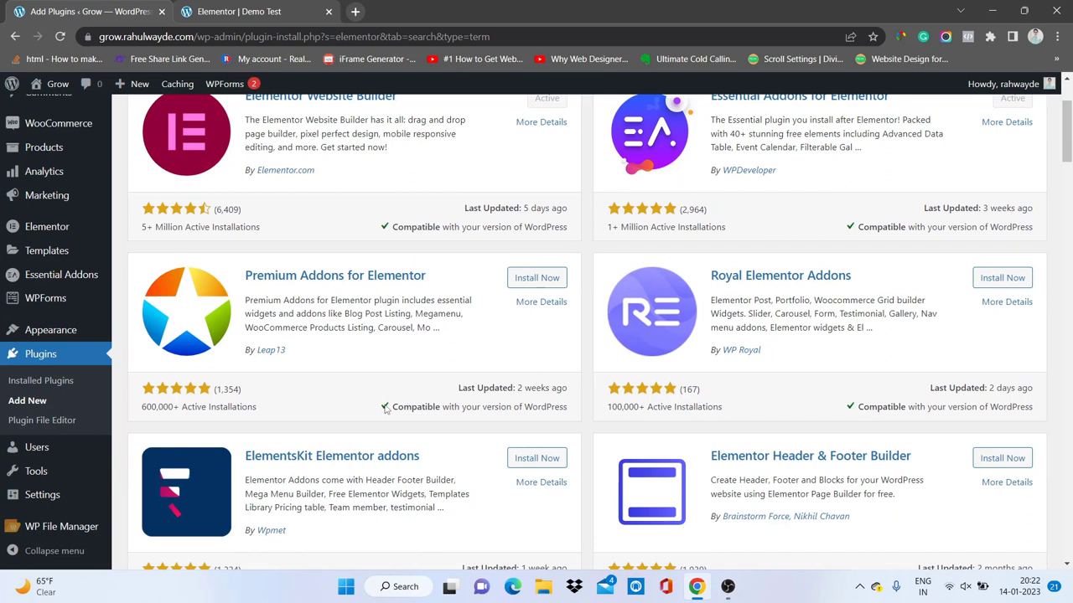
double_click(334, 310)
click(340, 278)
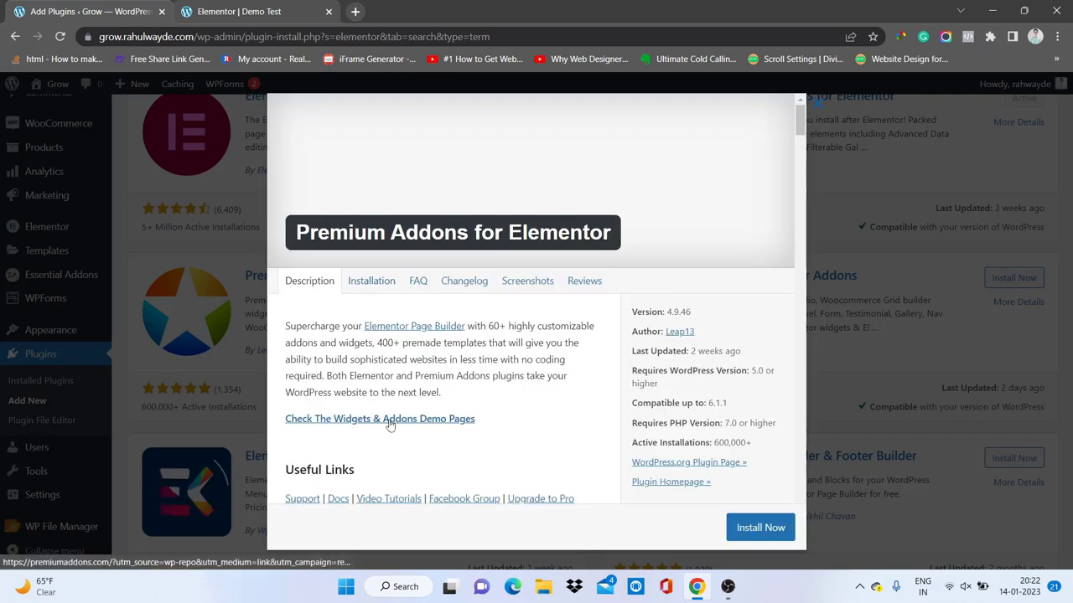
click(259, 389)
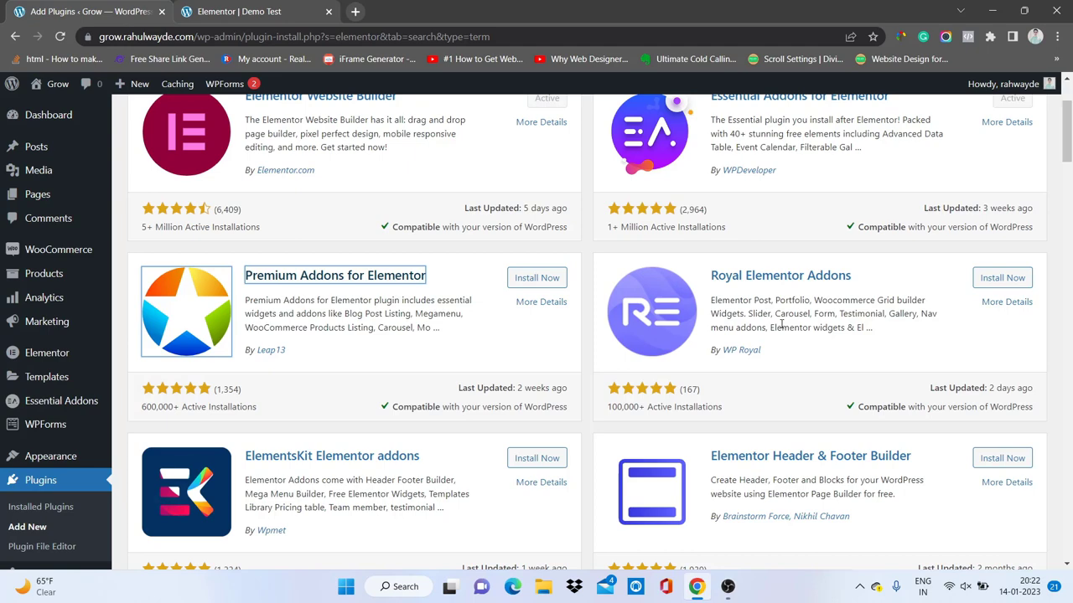
scroll(780, 325, down, 2)
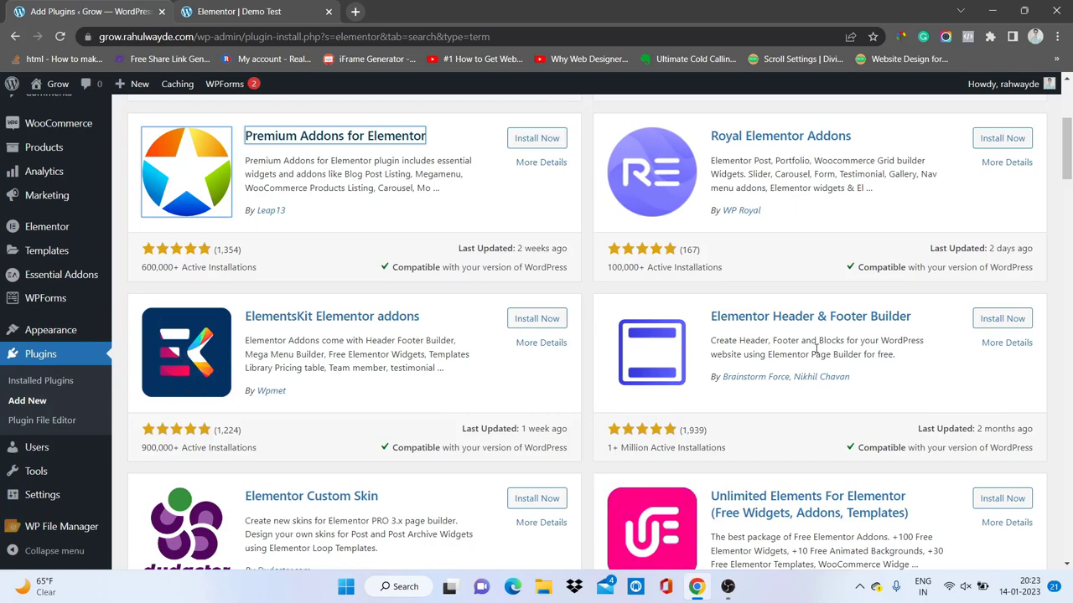
scroll(815, 347, down, 2)
scroll(815, 348, down, 3)
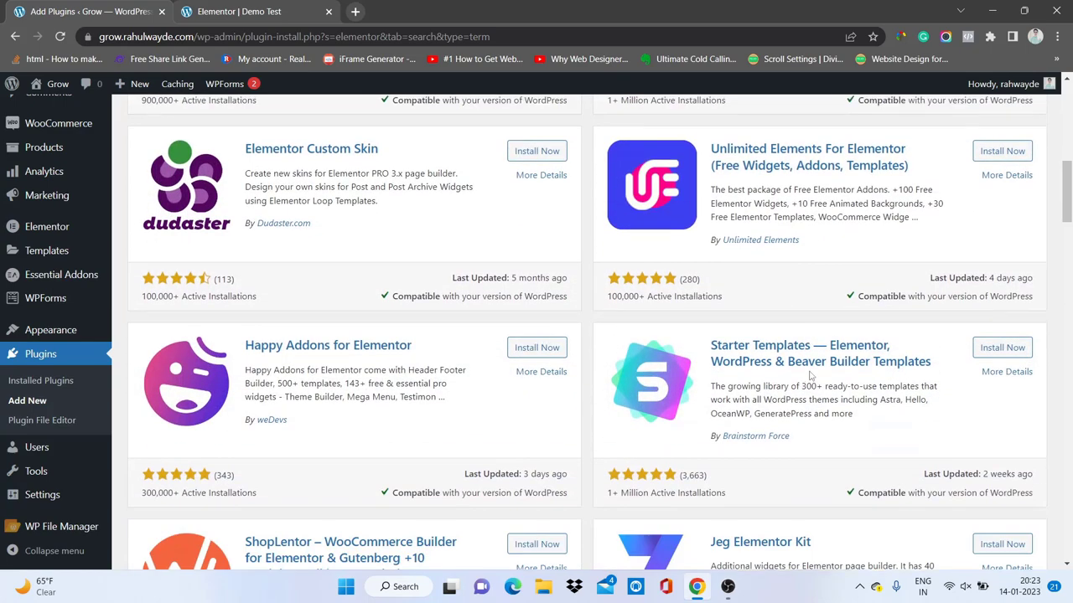
scroll(809, 375, down, 2)
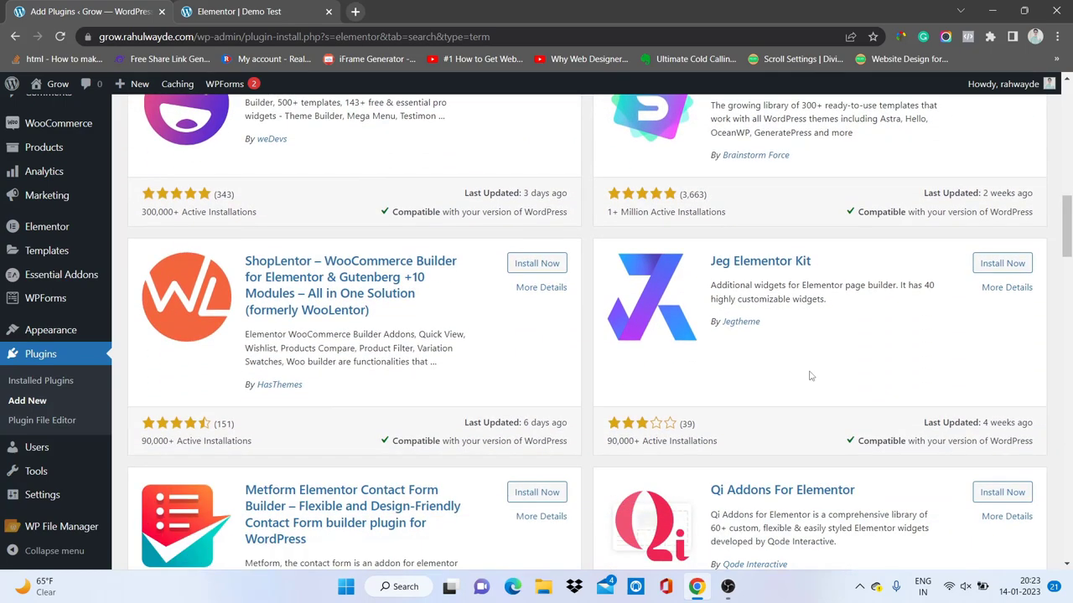
scroll(810, 376, up, 10)
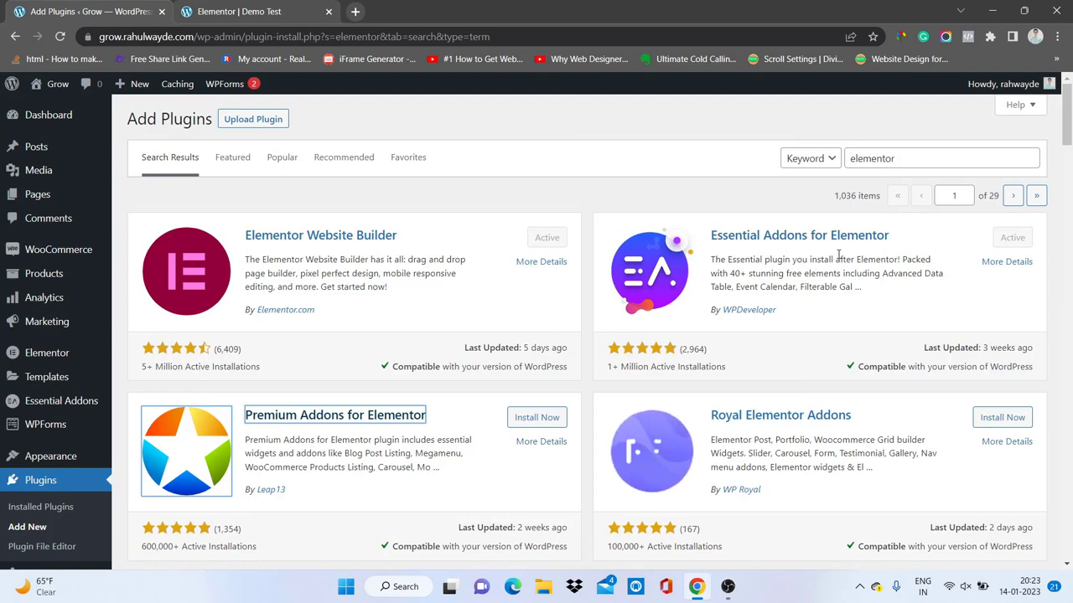
scroll(408, 467, down, 3)
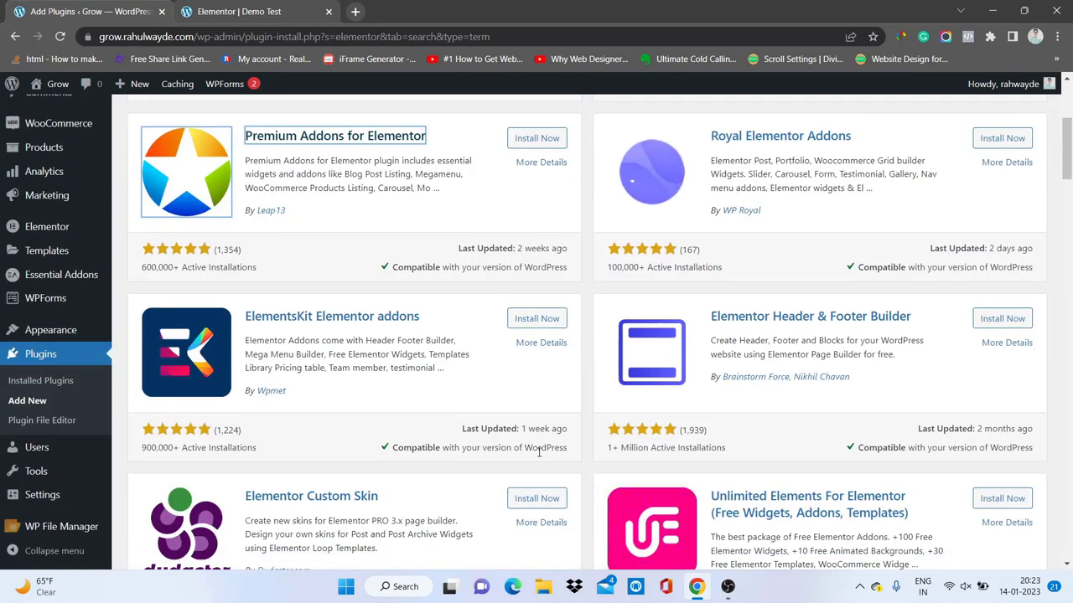